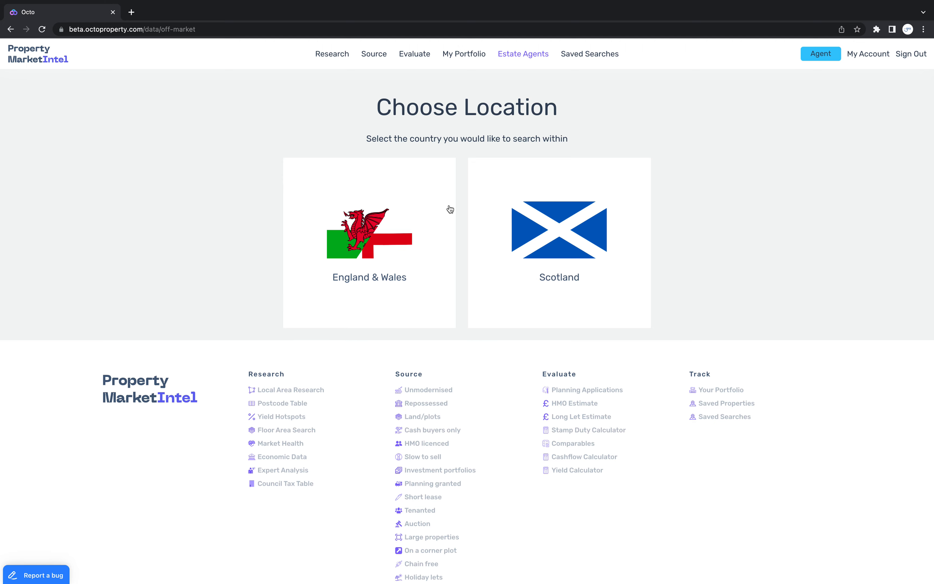
Choose Scotland as the search country and look over the G12 postcode area on the off-market sourcing map
{"action": "left_click", "coordinate": [525, 246]}
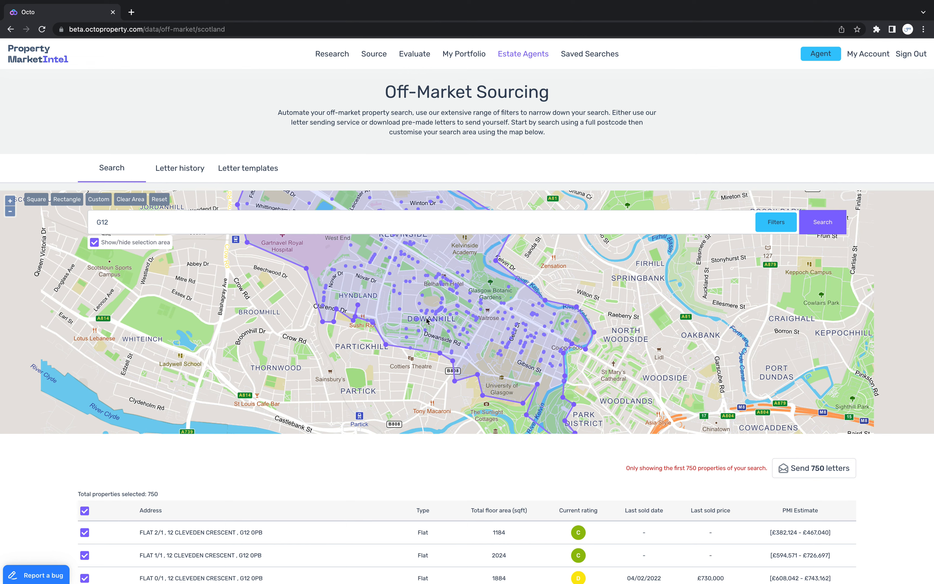
{"action": "scroll", "coordinate": [426, 320], "scroll_direction": "down", "scroll_amount": 2}
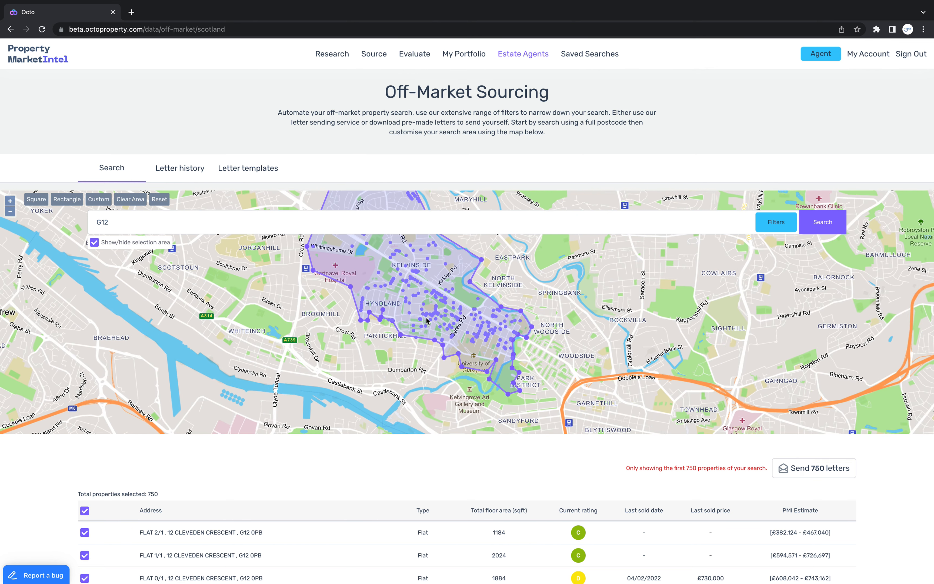
{"action": "scroll", "coordinate": [427, 319], "scroll_direction": "down", "scroll_amount": 2}
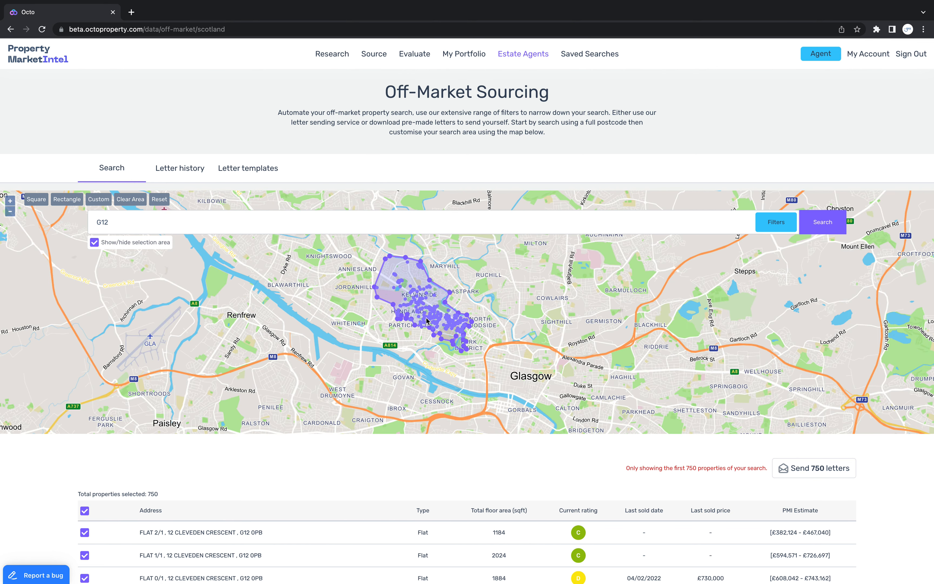
{"action": "left_click", "coordinate": [141, 217]}
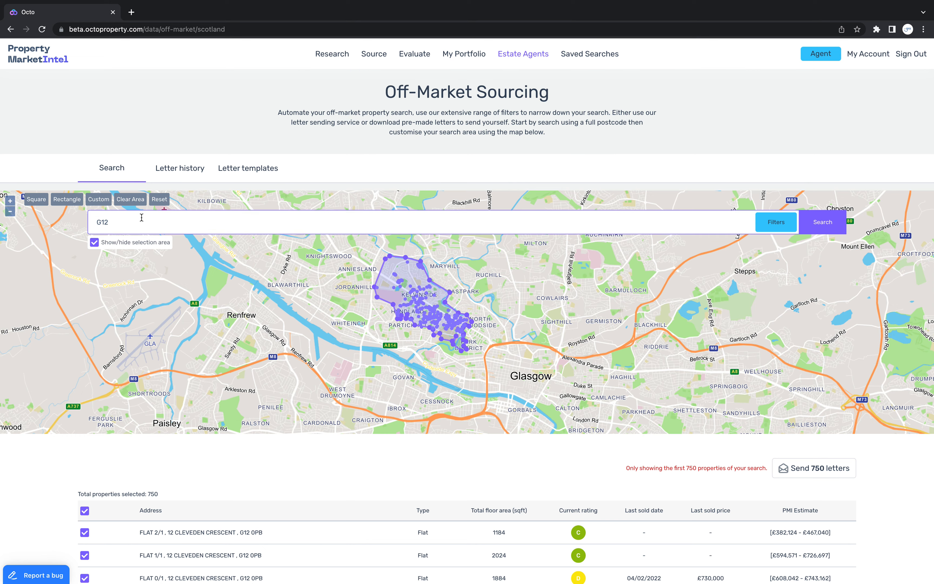
{"action": "scroll", "coordinate": [434, 312], "scroll_direction": "up", "scroll_amount": 2}
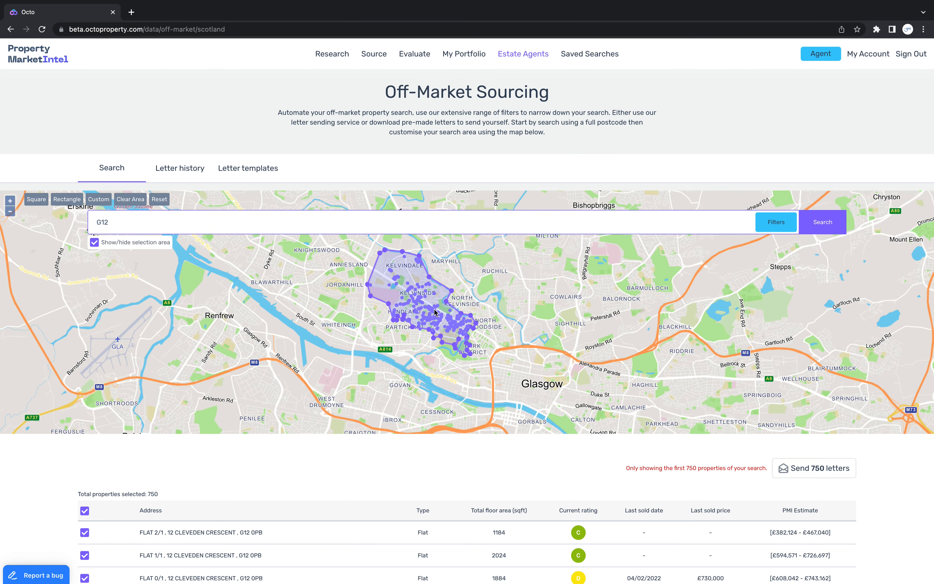
{"action": "scroll", "coordinate": [434, 312], "scroll_direction": "up", "scroll_amount": 2}
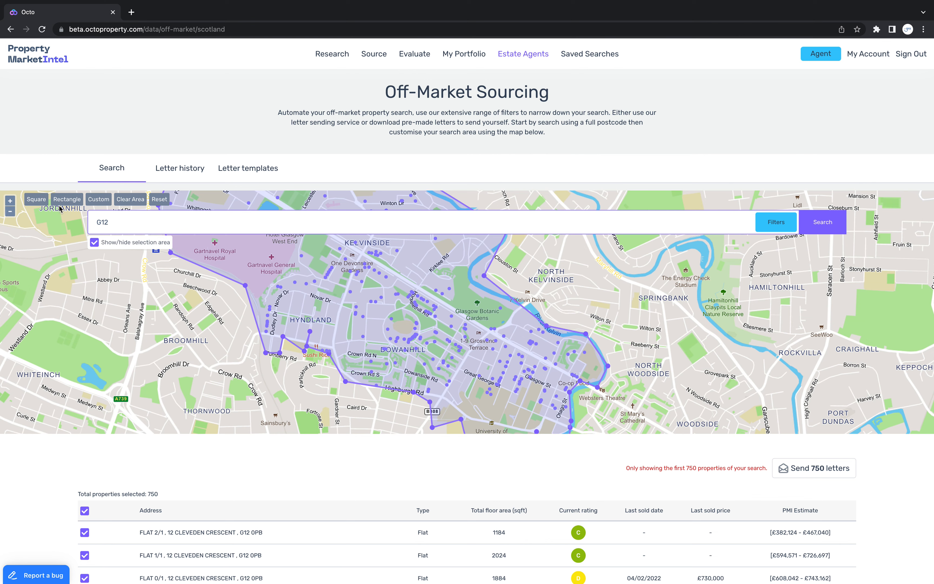
Clear the G12 selection area from the map and draw a custom five-point search area around Hyndland and Dowanhill
{"action": "left_click", "coordinate": [128, 199]}
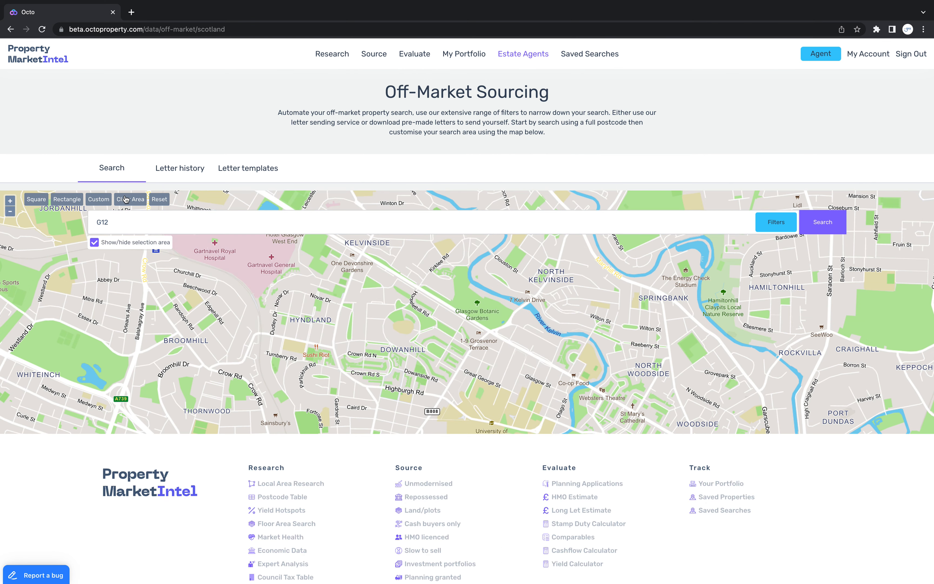
{"action": "scroll", "coordinate": [411, 333], "scroll_direction": "up", "scroll_amount": 2}
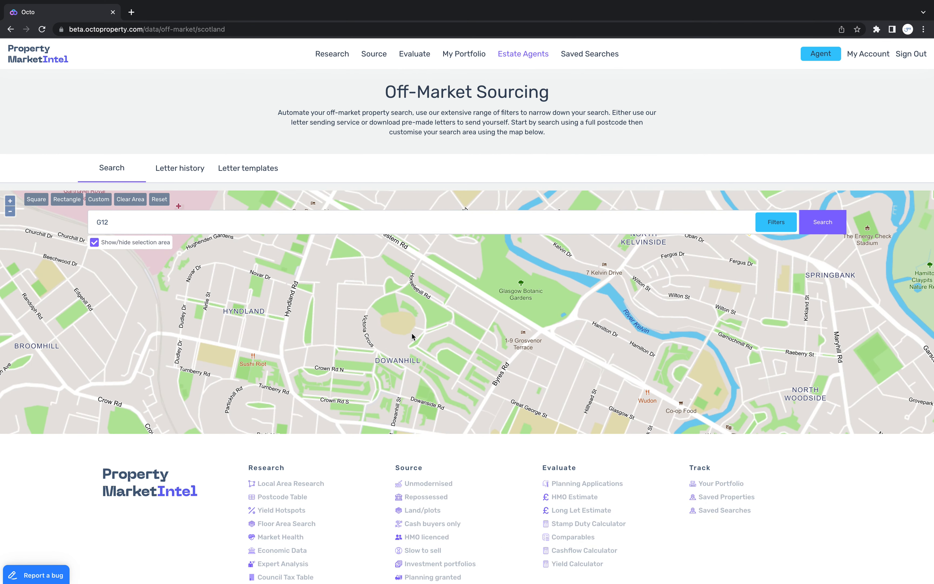
{"action": "left_click", "coordinate": [380, 343]}
{"action": "mouse_move", "coordinate": [379, 344]}
{"action": "left_mouse_down"}
{"action": "mouse_move", "coordinate": [388, 383]}
{"action": "mouse_move", "coordinate": [377, 359]}
{"action": "left_mouse_up"}
{"action": "scroll", "coordinate": [377, 359], "scroll_direction": "up", "scroll_amount": 1}
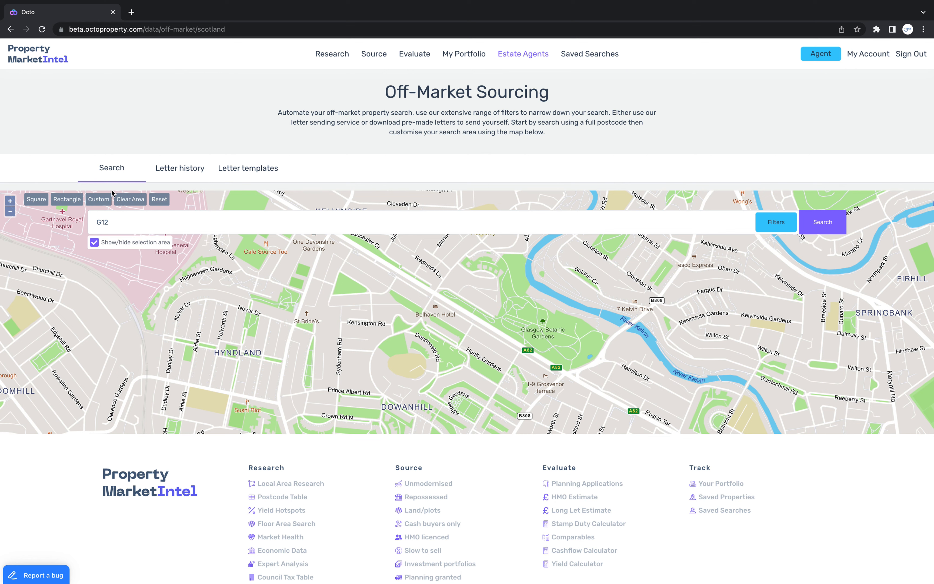
{"action": "left_click", "coordinate": [91, 201]}
{"action": "left_click", "coordinate": [177, 298]}
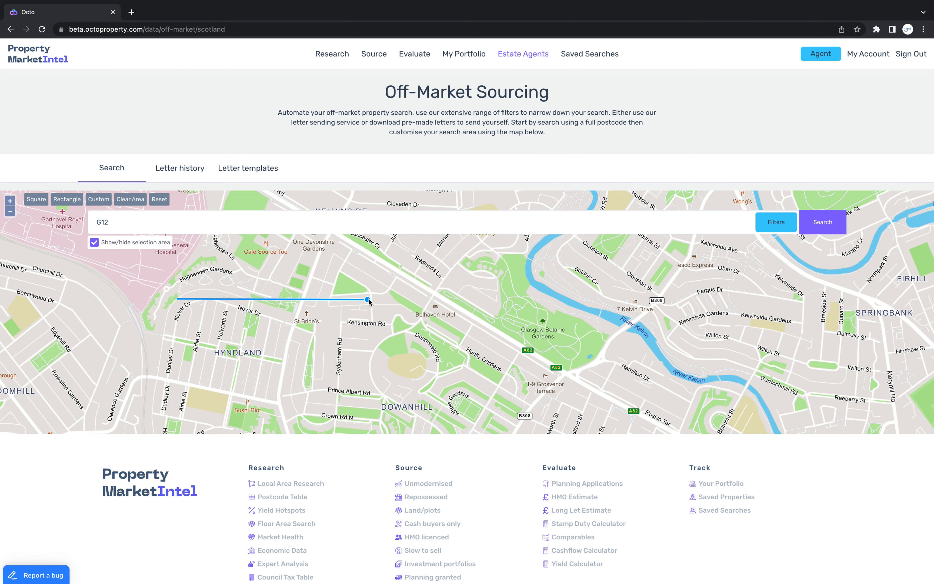
{"action": "left_click", "coordinate": [372, 299]}
{"action": "left_click", "coordinate": [470, 391]}
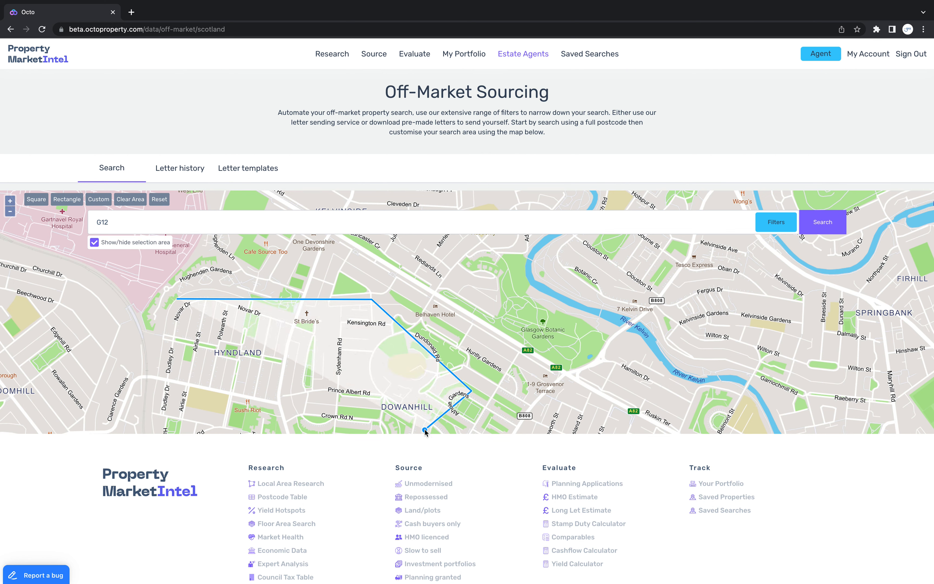
{"action": "left_click", "coordinate": [425, 430]}
{"action": "left_click", "coordinate": [137, 416]}
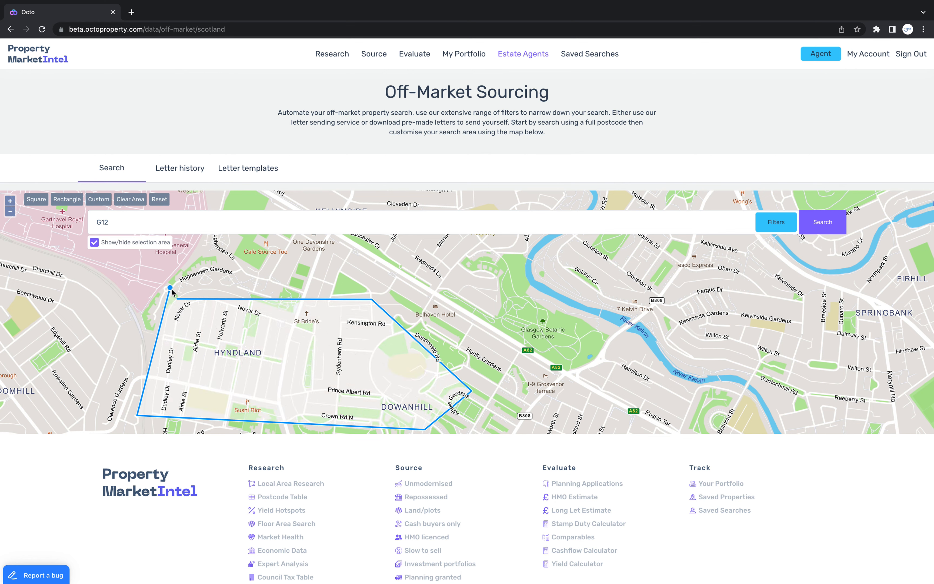
{"action": "left_click", "coordinate": [177, 298]}
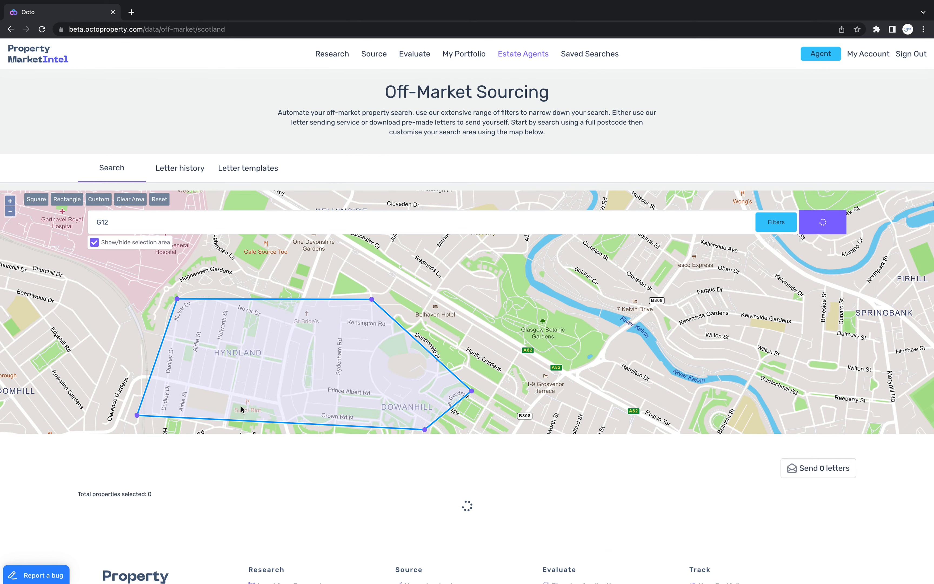
Look over the resulting properties and filter them by type Flat and by resident status Unknown and Owner occupied
{"action": "scroll", "coordinate": [53, 488], "scroll_direction": "down", "scroll_amount": 2}
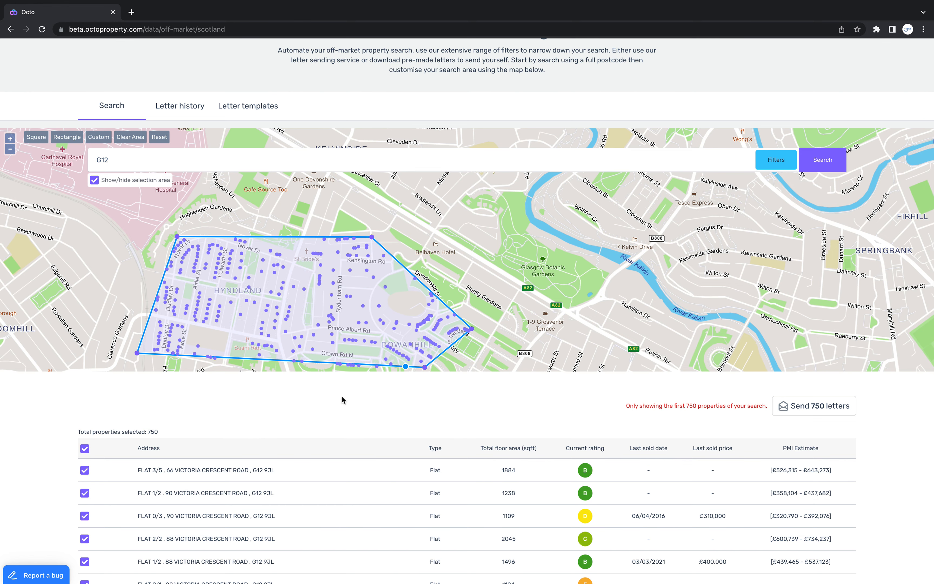
{"action": "scroll", "coordinate": [290, 423], "scroll_direction": "down", "scroll_amount": 3}
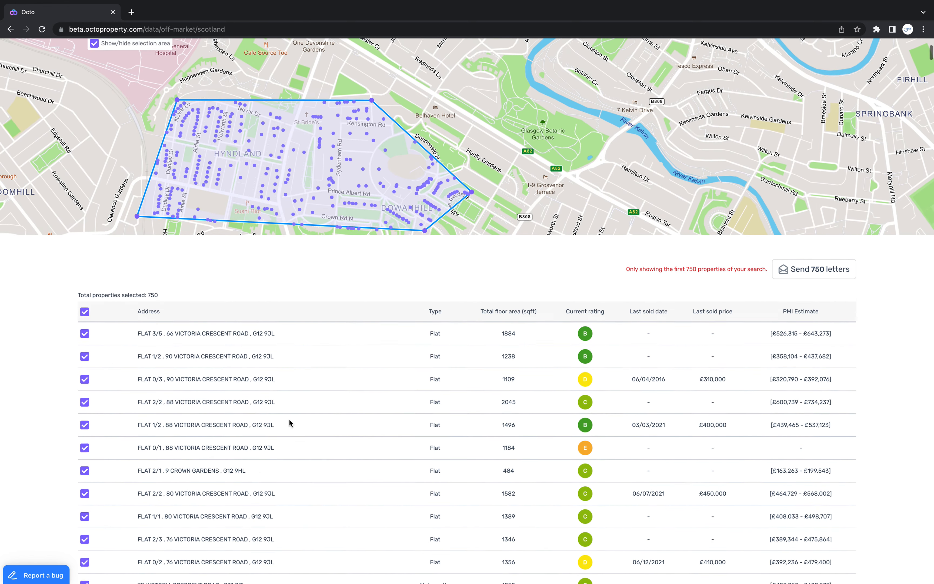
{"action": "scroll", "coordinate": [290, 423], "scroll_direction": "up", "scroll_amount": 3}
{"action": "left_click", "coordinate": [776, 156]}
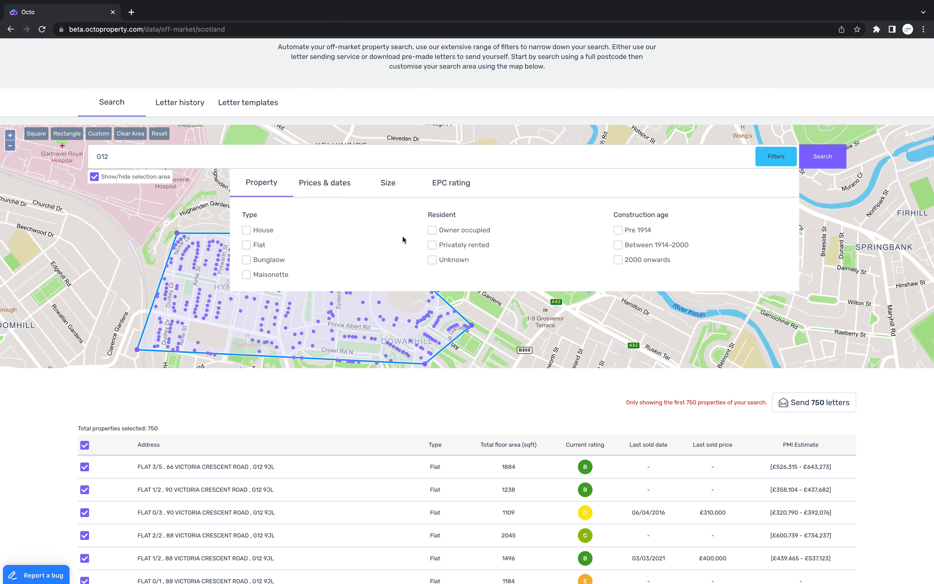
{"action": "left_click", "coordinate": [249, 246]}
{"action": "left_click", "coordinate": [433, 260]}
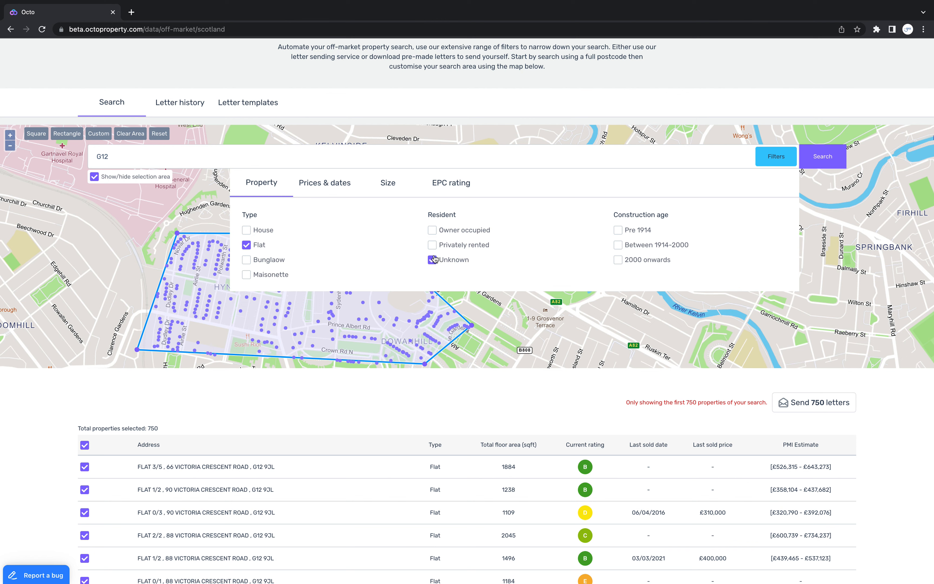
{"action": "left_click", "coordinate": [432, 230]}
Set the PMI live estimate filter from £200,000 to £300,000 and the sold date to hasn't sold within the last 36 months
{"action": "left_click", "coordinate": [306, 183]}
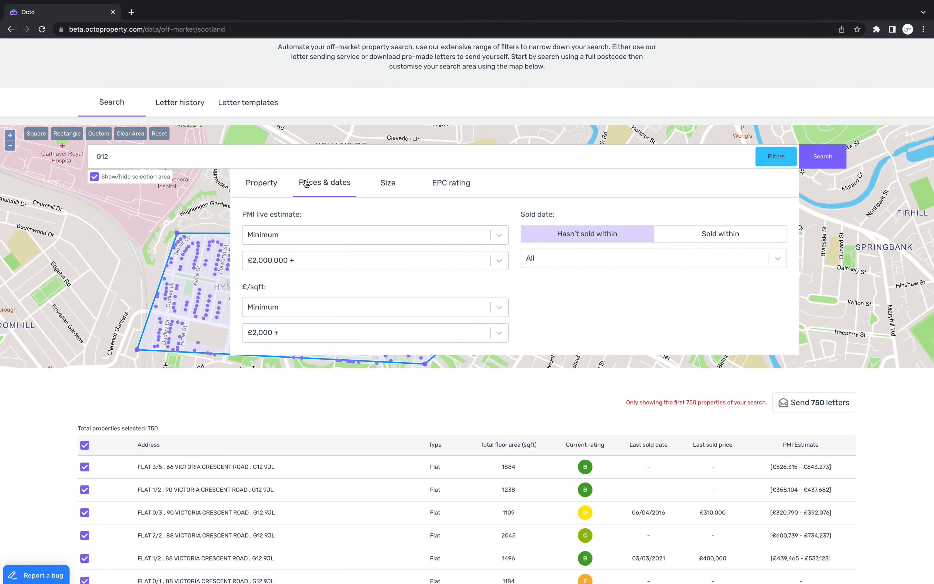
{"action": "left_click_drag", "start_coordinate": [246, 215], "coordinate": [293, 214]}
{"action": "left_click", "coordinate": [293, 236]}
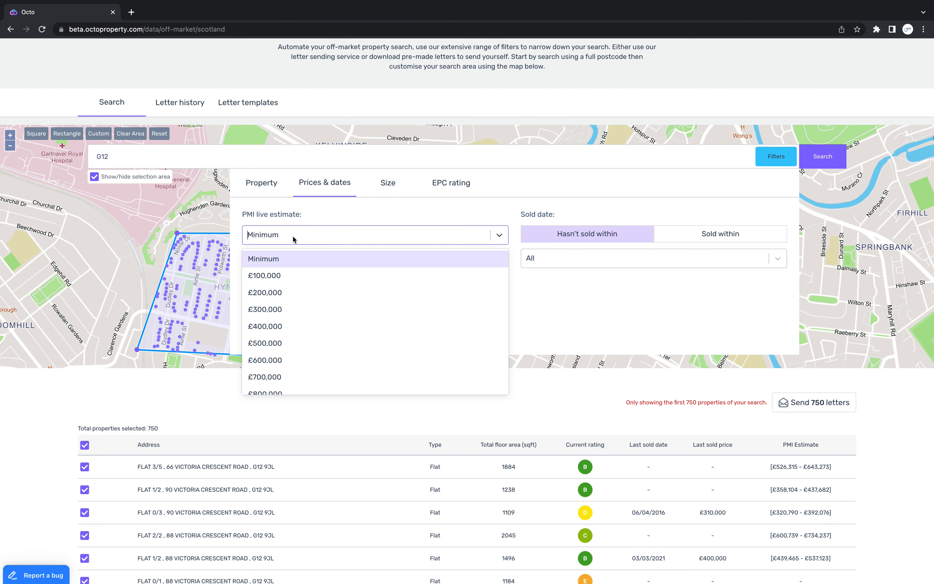
{"action": "left_click", "coordinate": [294, 292]}
{"action": "left_click", "coordinate": [293, 260]}
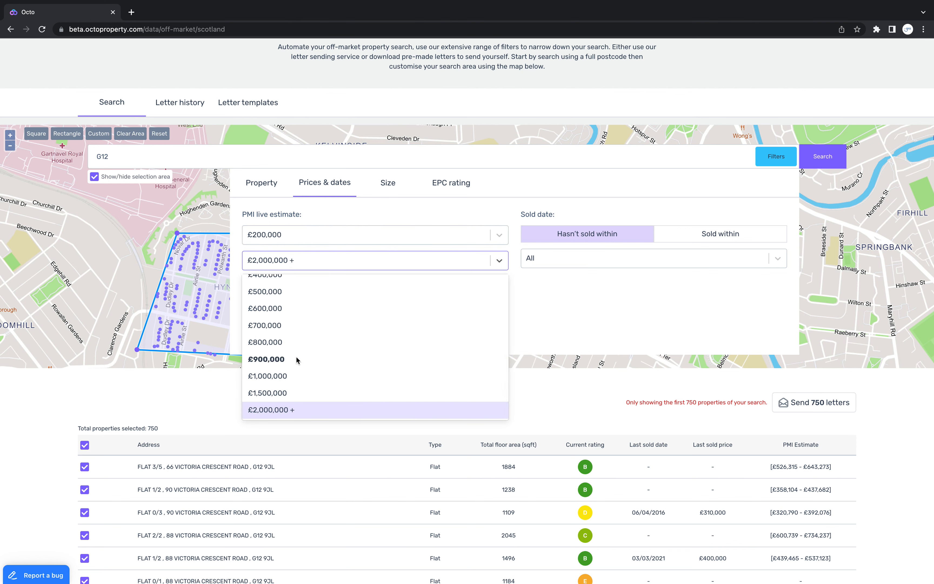
{"action": "scroll", "coordinate": [297, 357], "scroll_direction": "up", "scroll_amount": 3}
{"action": "left_click", "coordinate": [295, 317]}
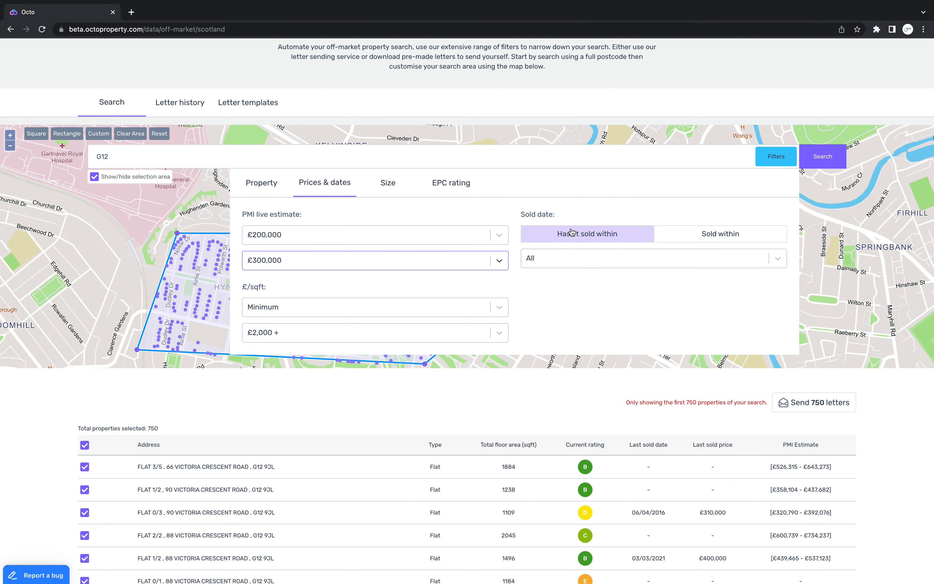
{"action": "left_click", "coordinate": [588, 260]}
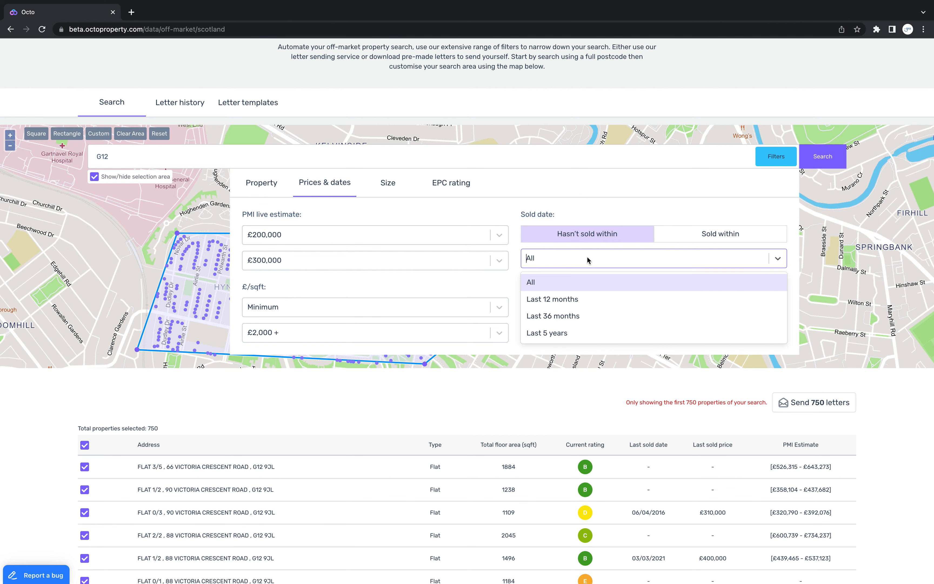
{"action": "left_click", "coordinate": [584, 319]}
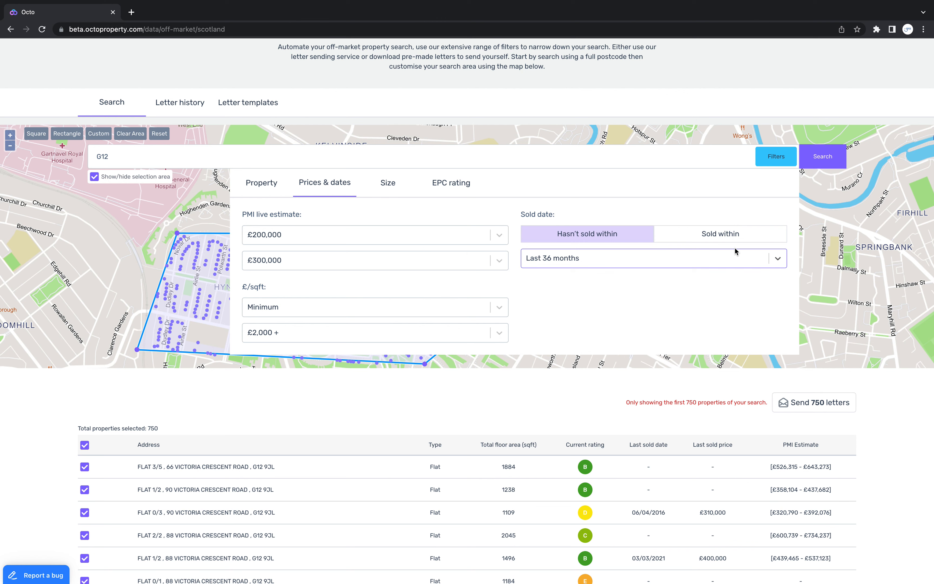
Try the sold date filter as sold within the last 36 and 12 months, and restore hasn't sold within the last 36 months
{"action": "left_click", "coordinate": [720, 236]}
{"action": "left_click", "coordinate": [716, 255]}
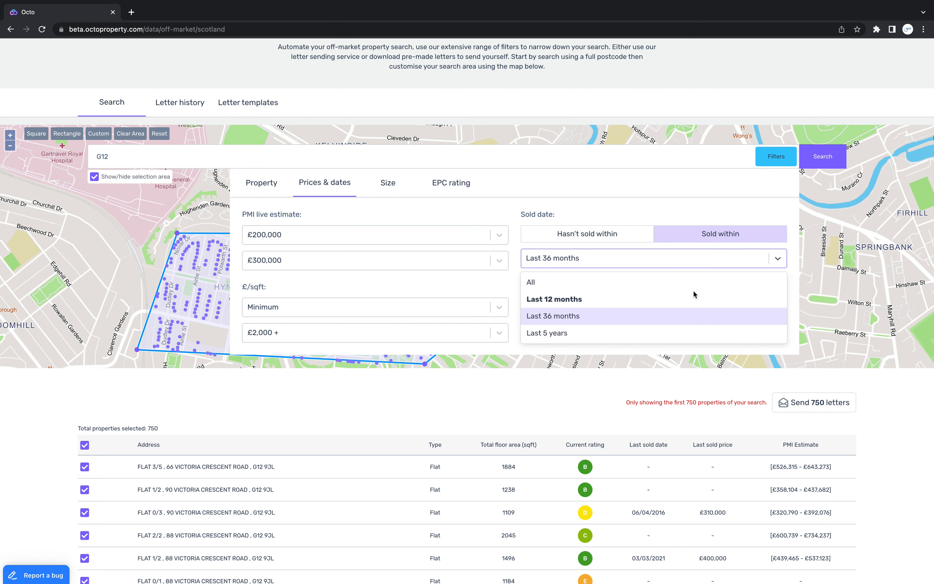
{"action": "left_click", "coordinate": [676, 322]}
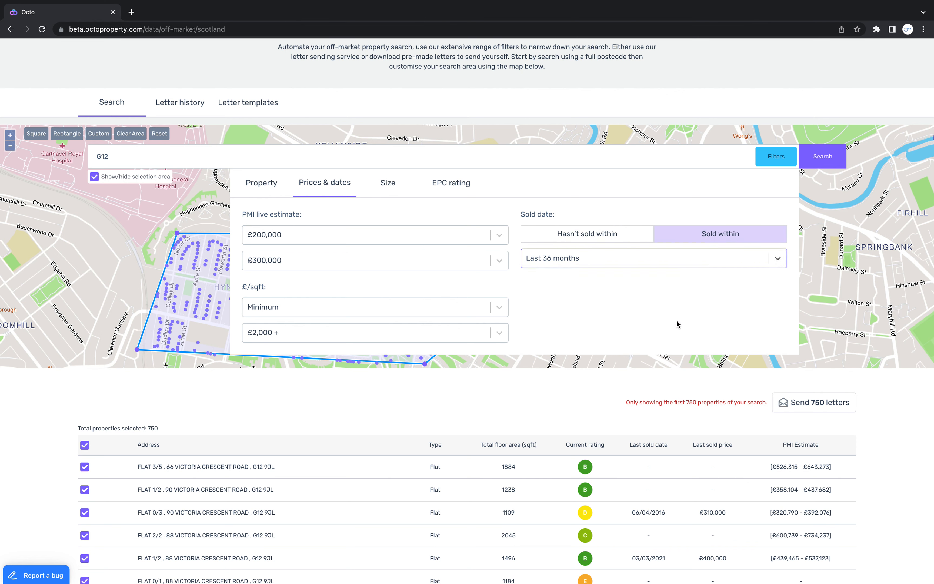
{"action": "left_click", "coordinate": [657, 259]}
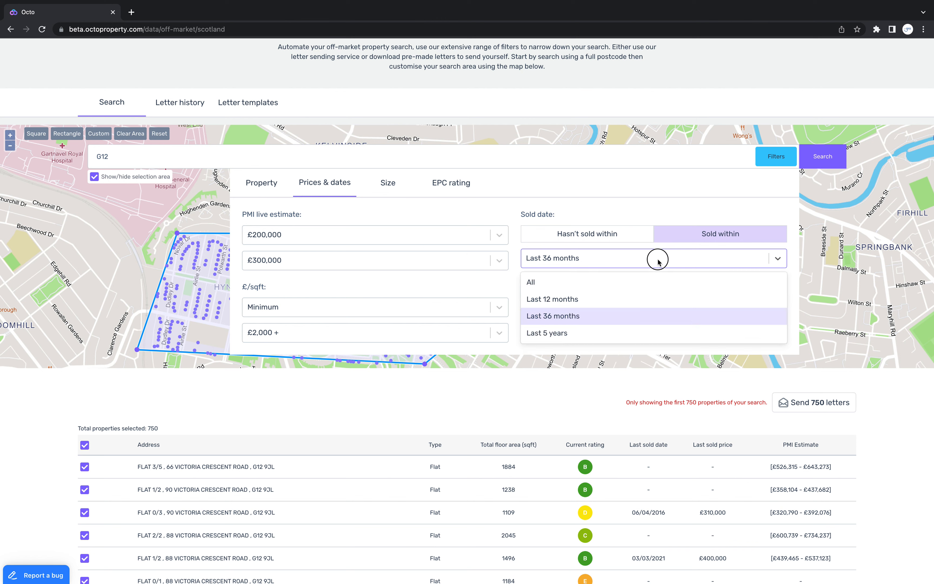
{"action": "left_click", "coordinate": [641, 294]}
{"action": "left_click", "coordinate": [638, 241]}
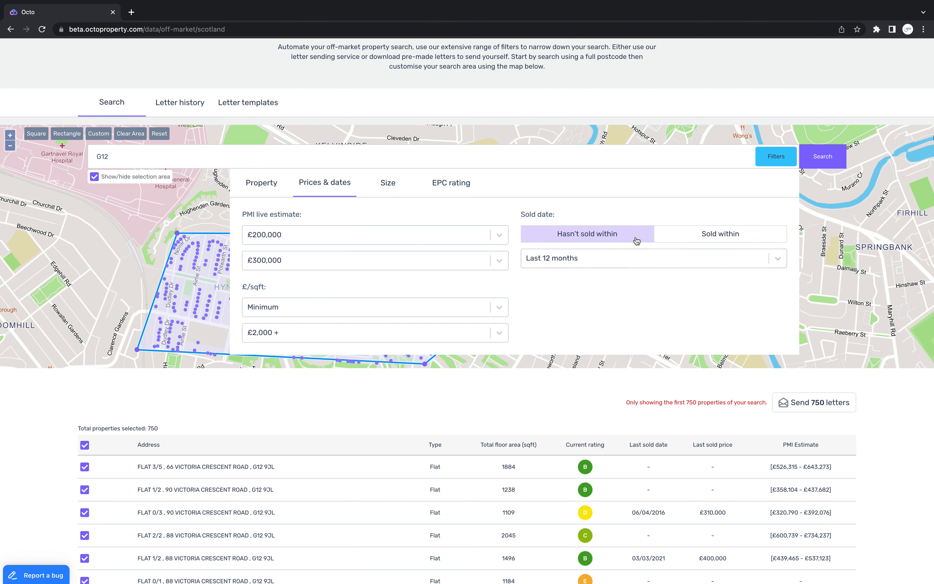
{"action": "left_click", "coordinate": [629, 256]}
{"action": "left_click", "coordinate": [610, 314]}
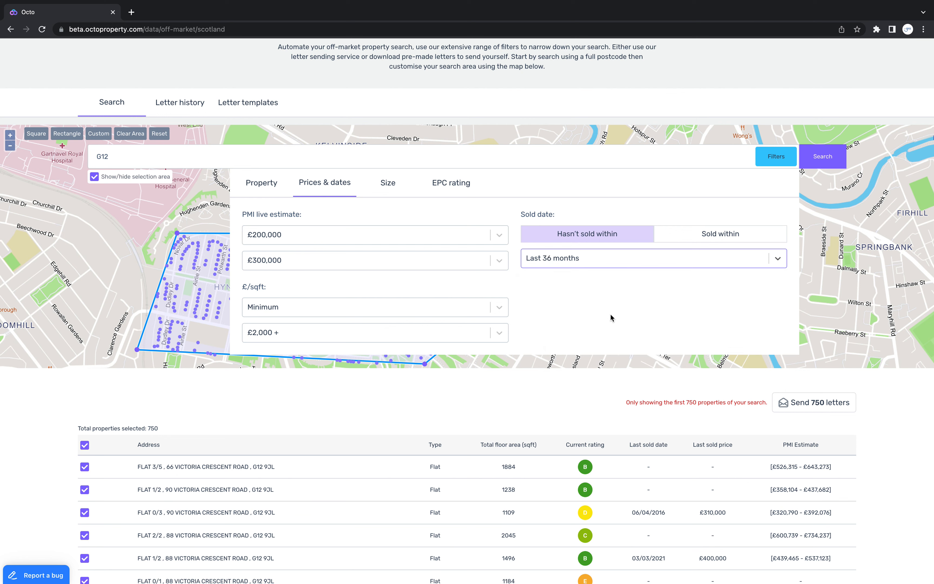
Set the number of bedrooms filter to a minimum of 2 and a maximum of 4
{"action": "left_click", "coordinate": [376, 191]}
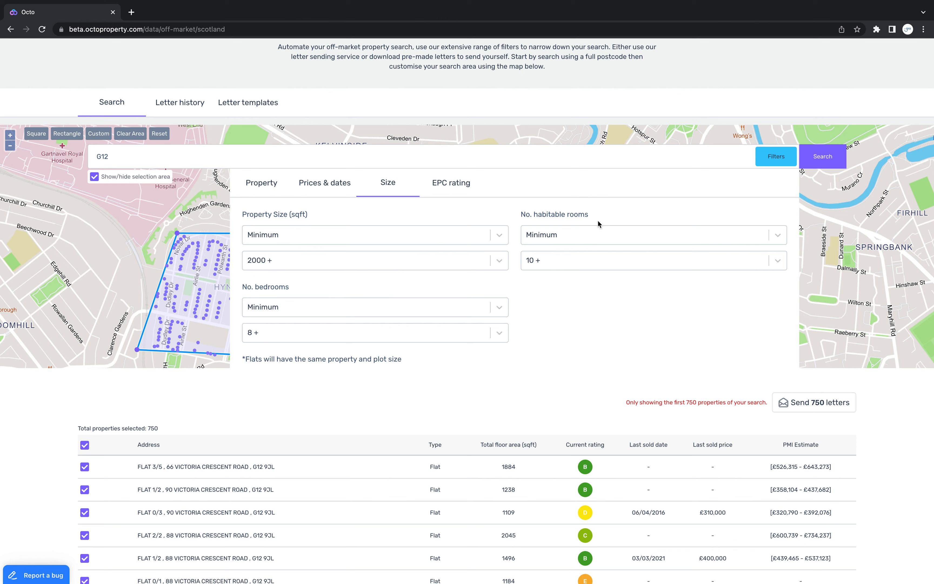
{"action": "left_click", "coordinate": [295, 312]}
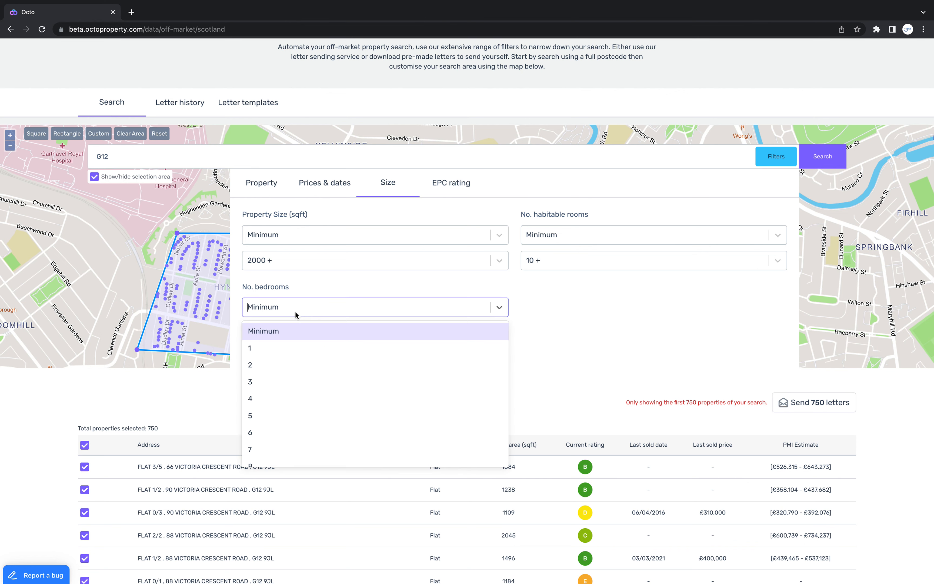
{"action": "left_click", "coordinate": [295, 363]}
{"action": "left_click", "coordinate": [291, 341]}
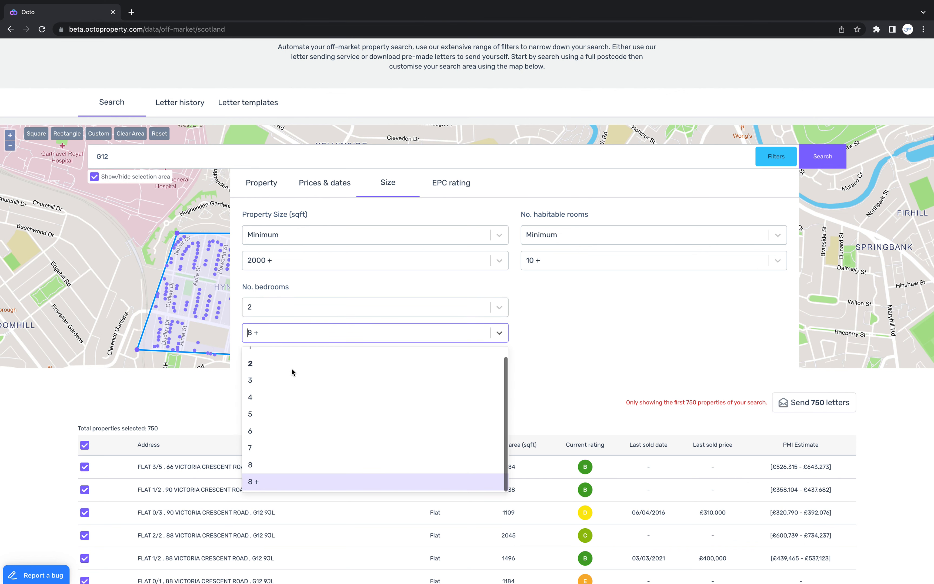
{"action": "left_click", "coordinate": [292, 399]}
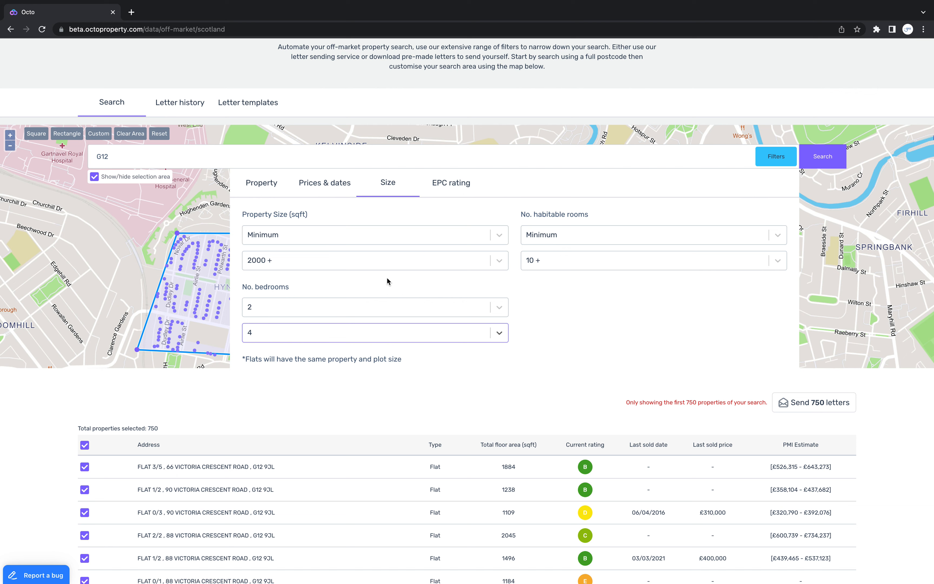
Set the current EPC rating filter from G to E and run the off-market search
{"action": "left_click", "coordinate": [449, 188]}
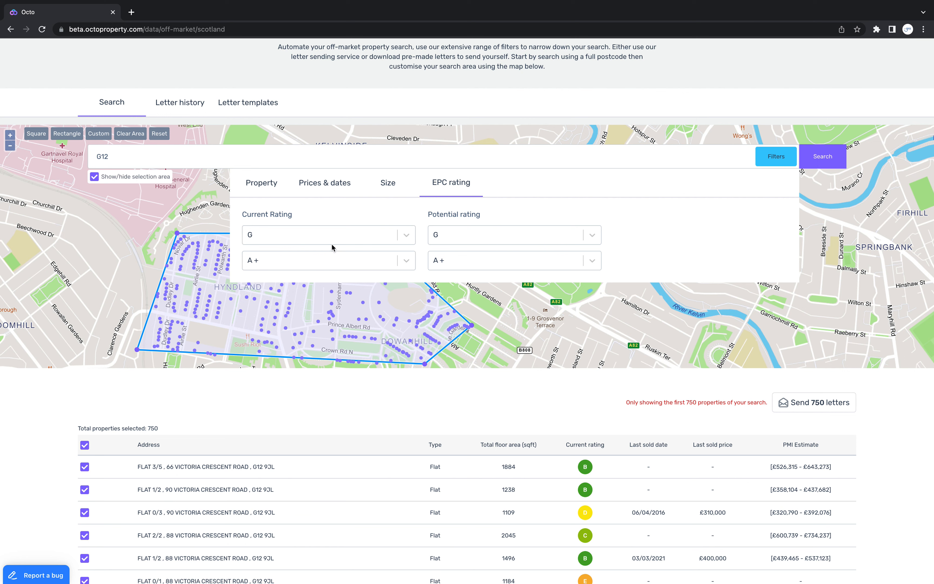
{"action": "left_click", "coordinate": [260, 238]}
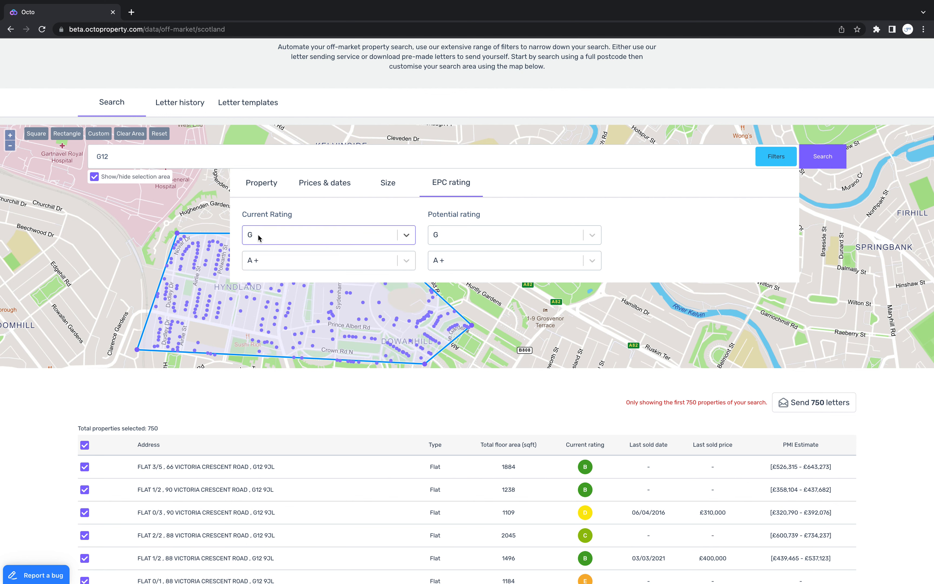
{"action": "left_click", "coordinate": [259, 237]}
{"action": "left_click", "coordinate": [261, 235]}
{"action": "left_click", "coordinate": [259, 261]}
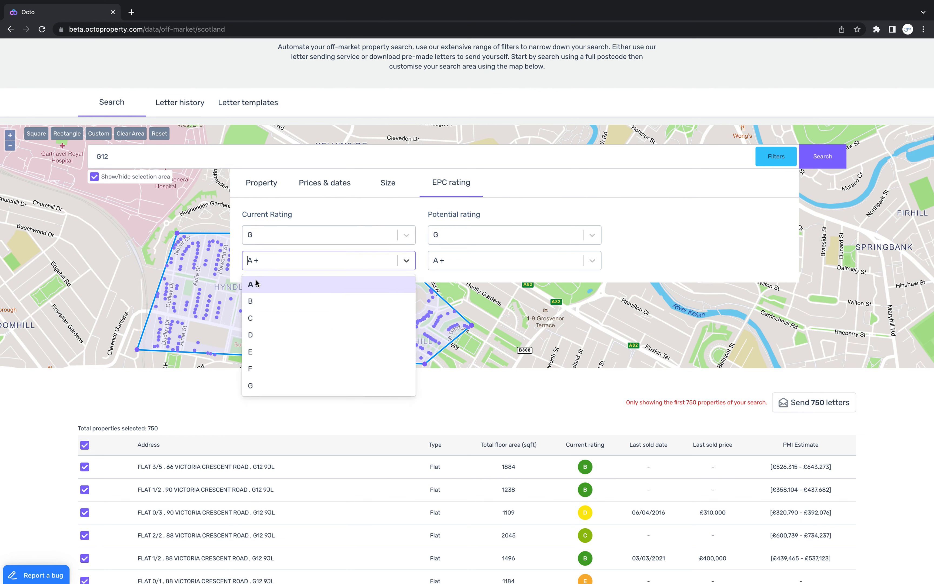
{"action": "left_click", "coordinate": [270, 242]}
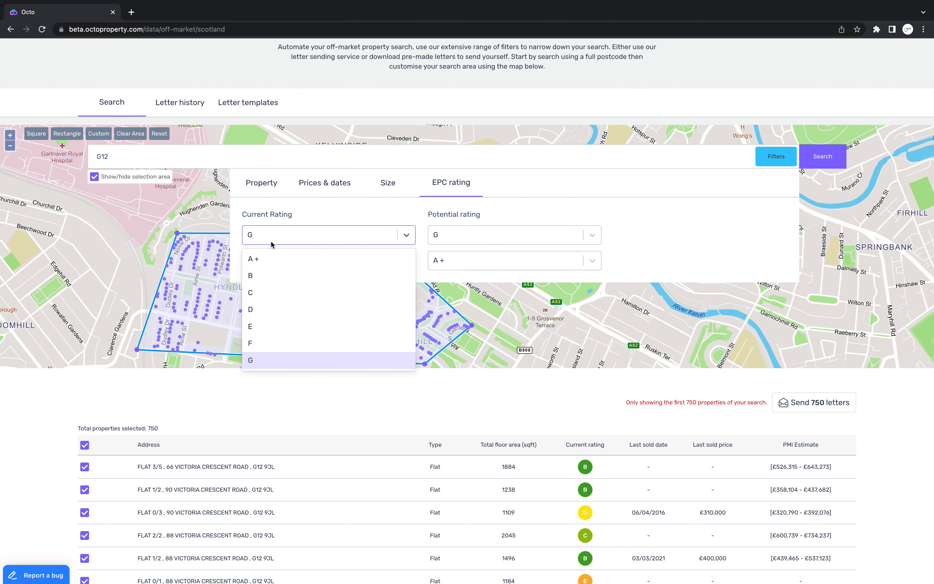
{"action": "left_click", "coordinate": [515, 208]}
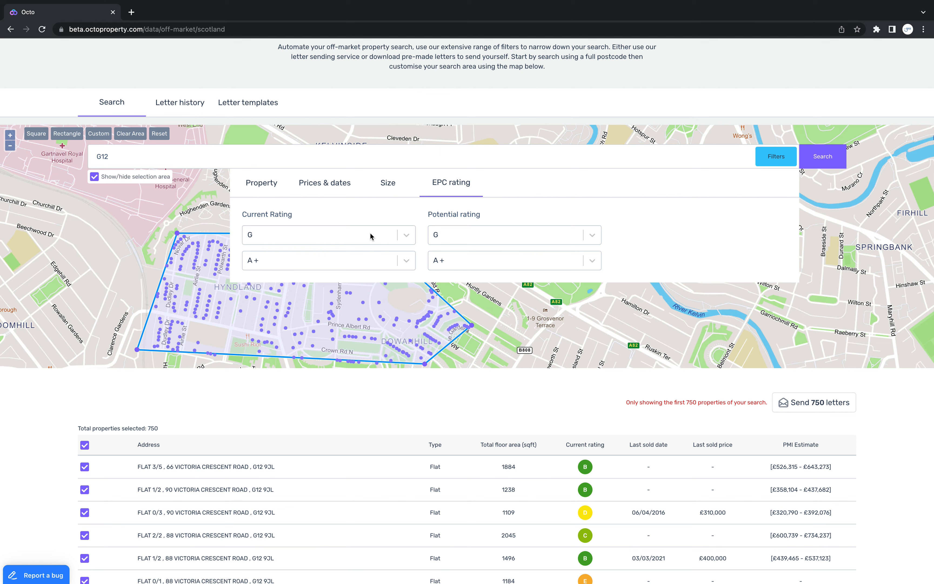
{"action": "left_click", "coordinate": [362, 262]}
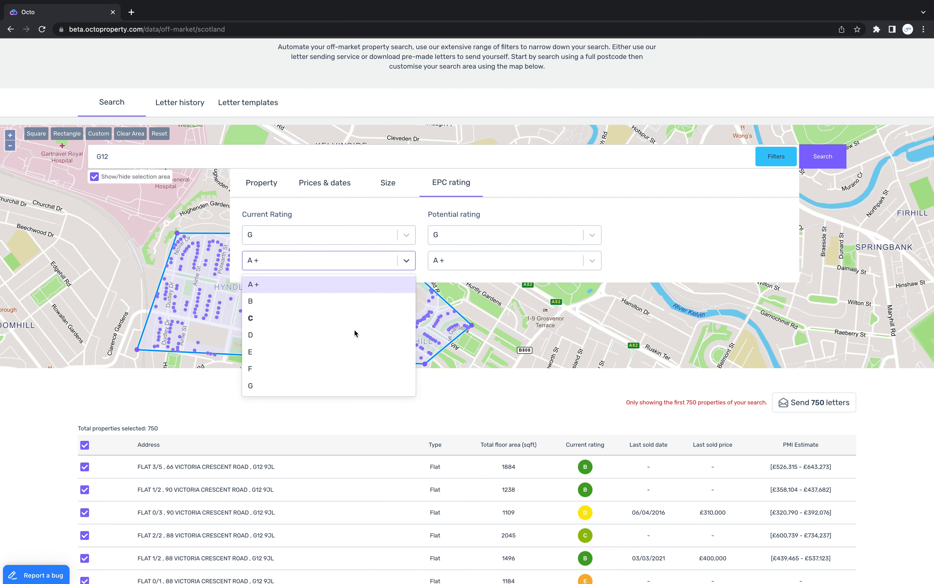
{"action": "left_click", "coordinate": [342, 351]}
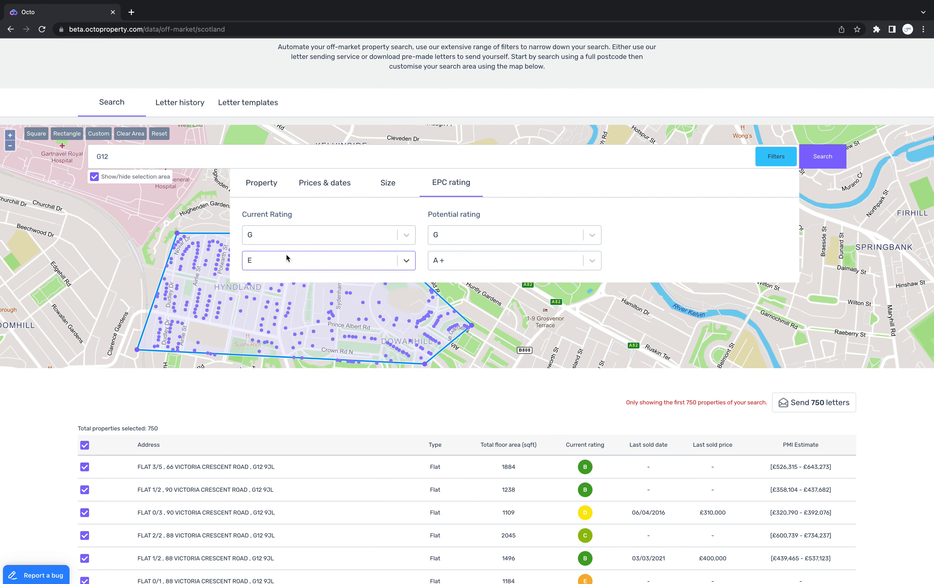
{"action": "left_click", "coordinate": [830, 169]}
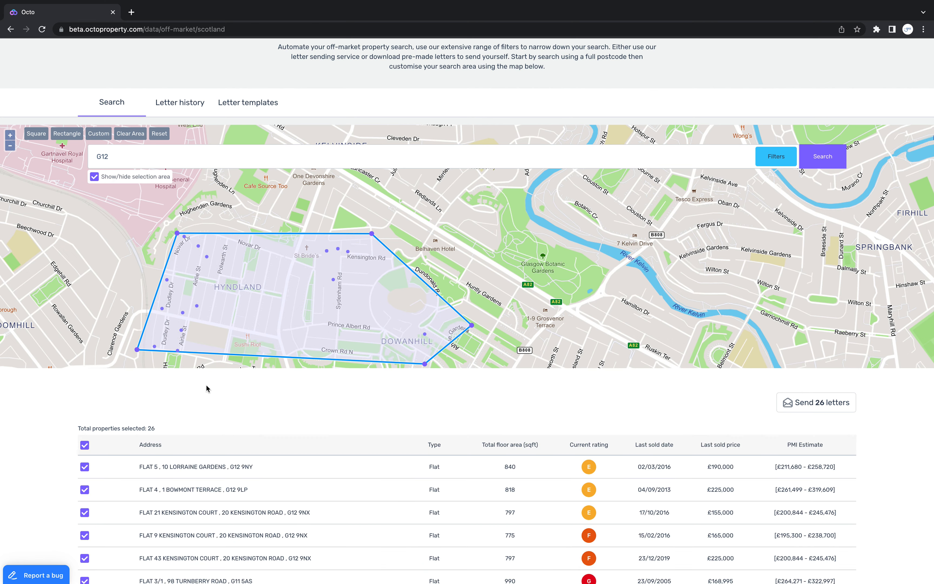
Look over the filtered flats in the results list and their locations within the custom map area
{"action": "scroll", "coordinate": [328, 425], "scroll_direction": "down", "scroll_amount": 5}
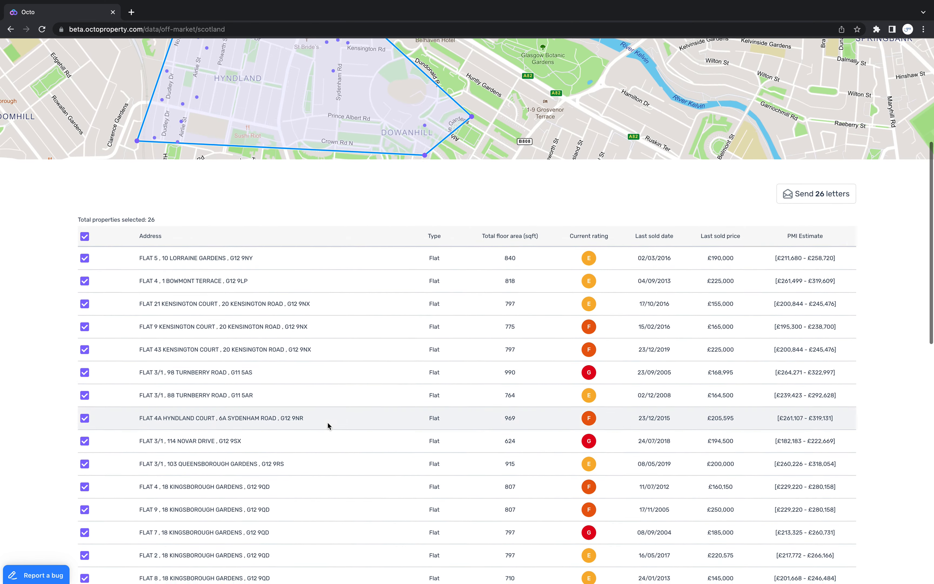
{"action": "scroll", "coordinate": [328, 425], "scroll_direction": "down", "scroll_amount": 10}
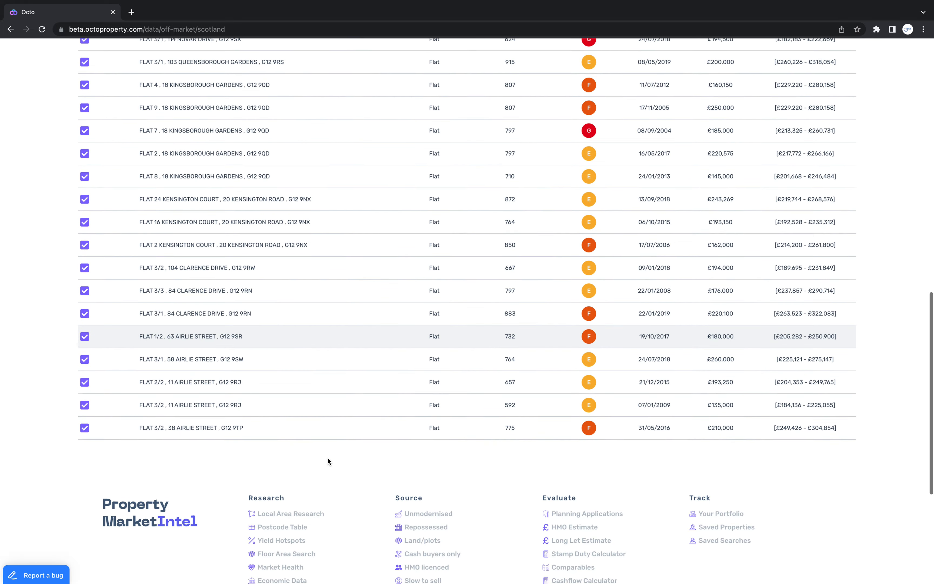
{"action": "scroll", "coordinate": [596, 464], "scroll_direction": "up", "scroll_amount": 9}
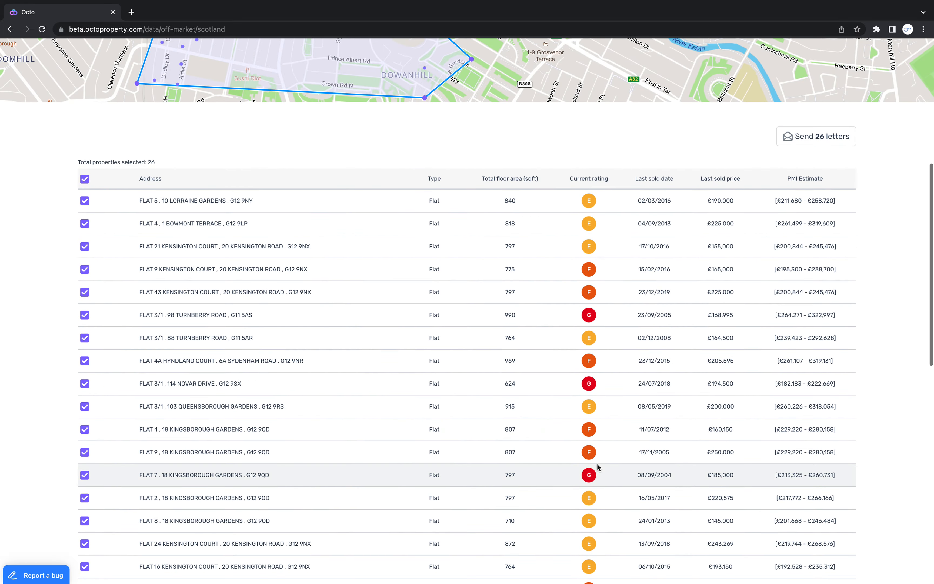
{"action": "scroll", "coordinate": [597, 464], "scroll_direction": "up", "scroll_amount": 7}
{"action": "left_click", "coordinate": [783, 172]}
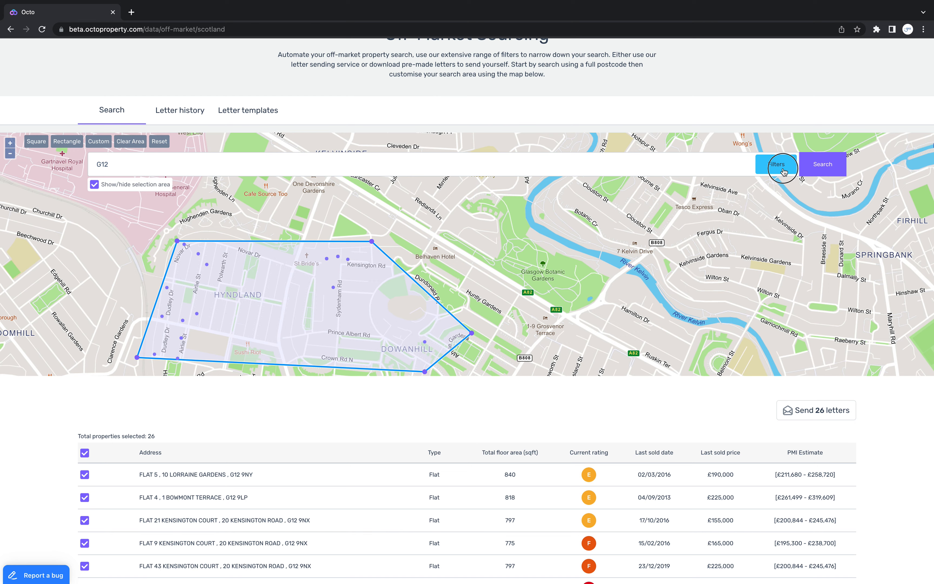
{"action": "left_click", "coordinate": [772, 167]}
{"action": "scroll", "coordinate": [739, 403], "scroll_direction": "down", "scroll_amount": 1}
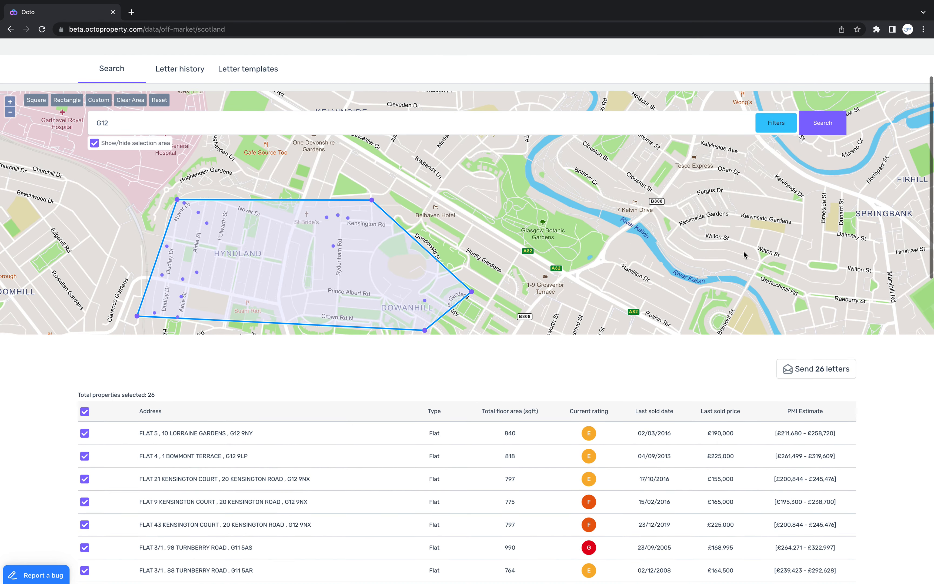
{"action": "scroll", "coordinate": [744, 251], "scroll_direction": "down", "scroll_amount": 3}
{"action": "scroll", "coordinate": [743, 252], "scroll_direction": "up", "scroll_amount": 2}
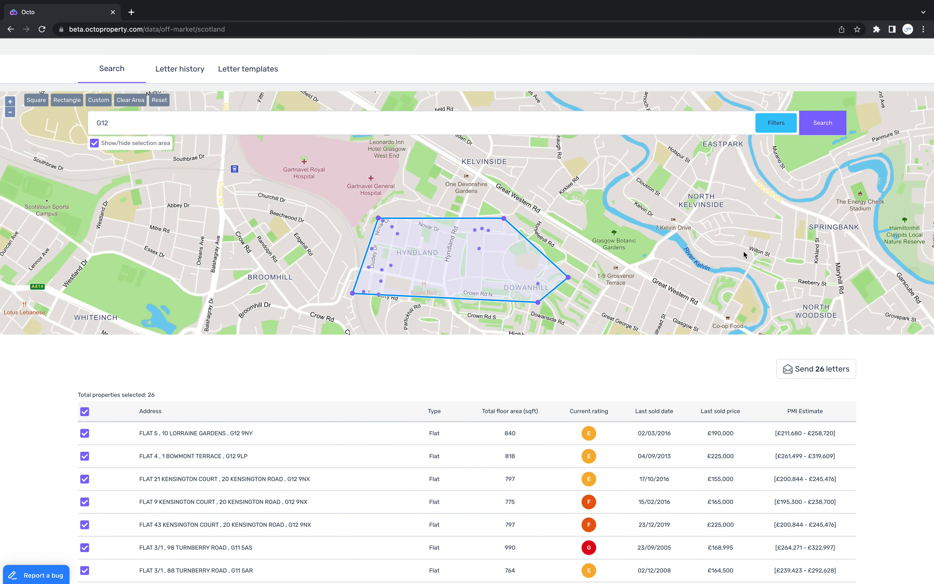
{"action": "left_click_drag", "start_coordinate": [657, 231], "coordinate": [654, 191]}
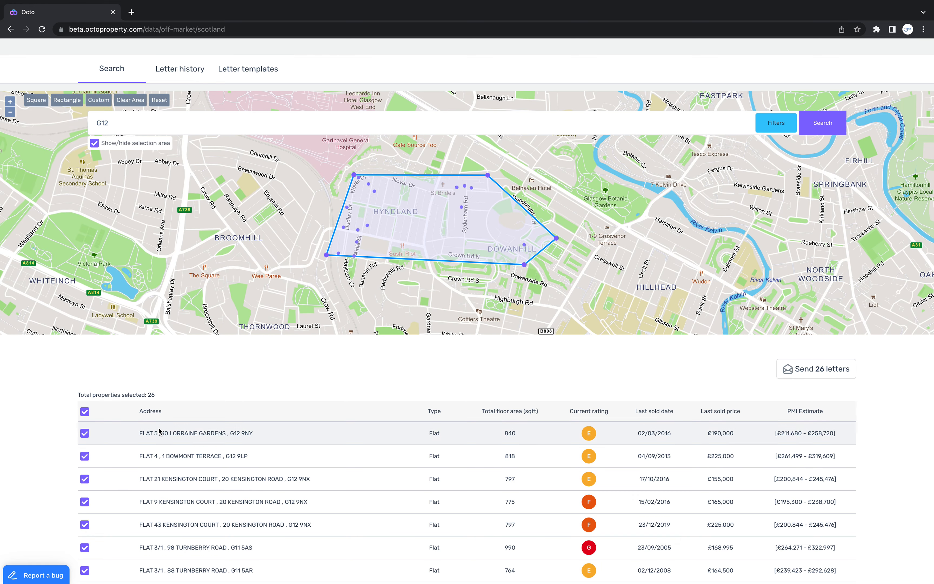
Deselect the third, fifth, seventh, 11th, 14th and 17th flats in the results list
{"action": "scroll", "coordinate": [202, 411], "scroll_direction": "down", "scroll_amount": 4}
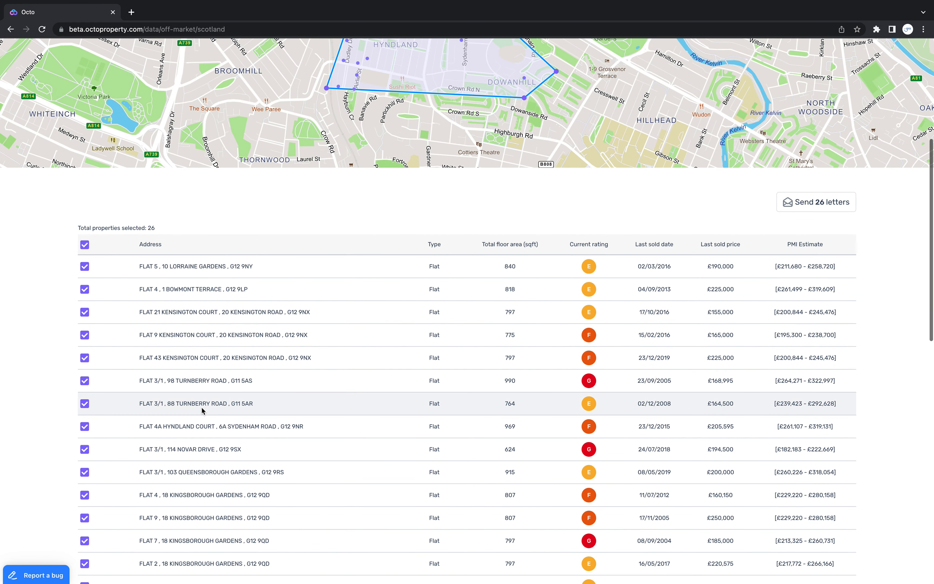
{"action": "left_click", "coordinate": [85, 404]}
{"action": "left_click", "coordinate": [85, 358]}
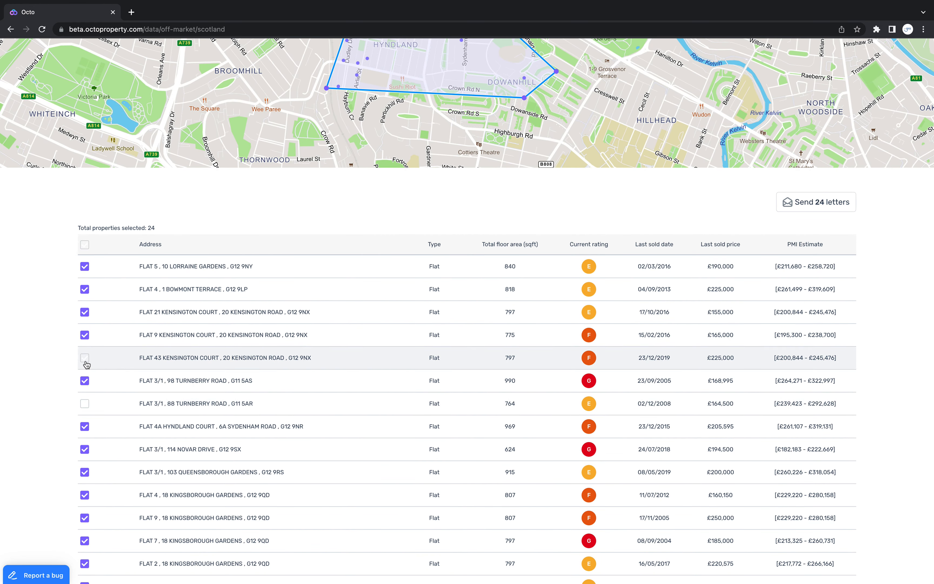
{"action": "left_click", "coordinate": [84, 312]}
{"action": "scroll", "coordinate": [118, 380], "scroll_direction": "down", "scroll_amount": 2}
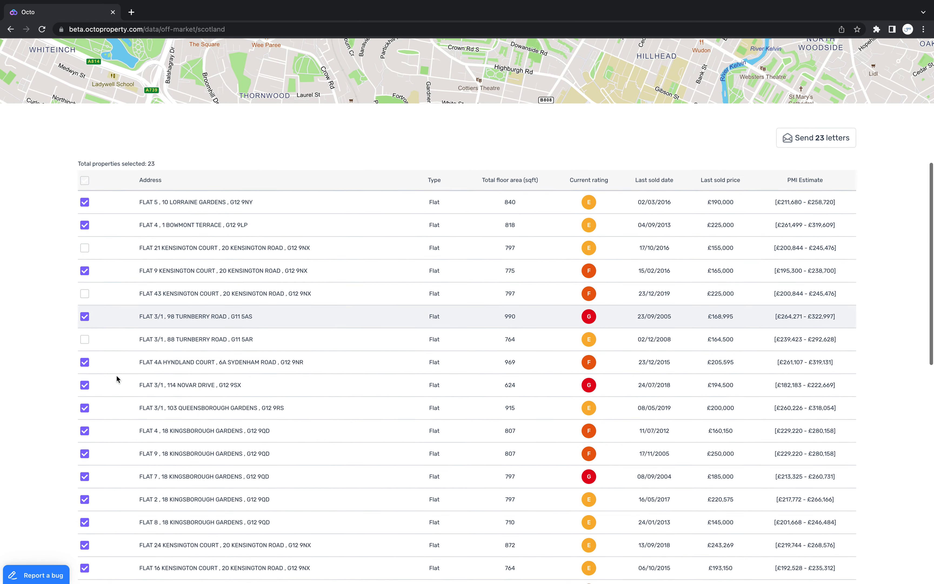
{"action": "scroll", "coordinate": [118, 380], "scroll_direction": "down", "scroll_amount": 1}
{"action": "left_click", "coordinate": [86, 392]}
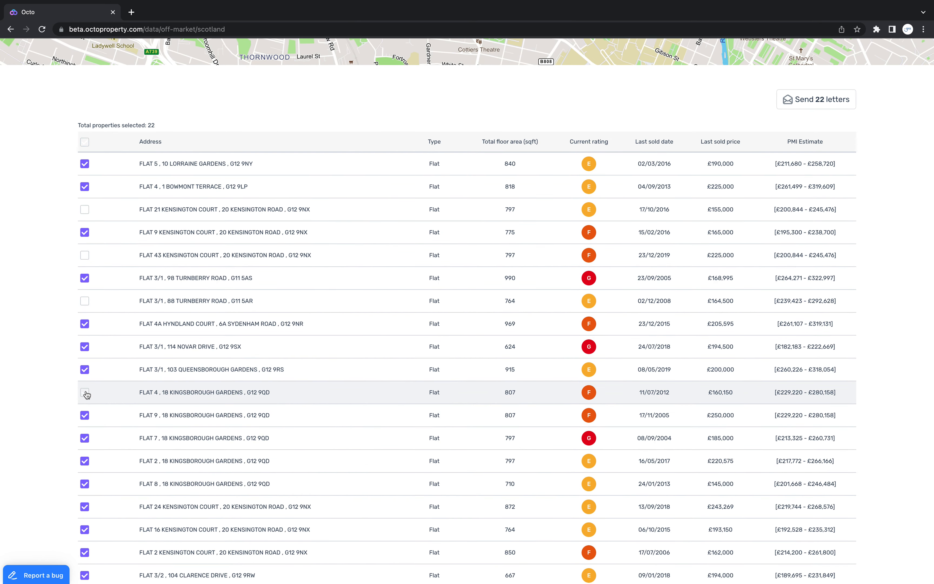
{"action": "left_click", "coordinate": [85, 461]}
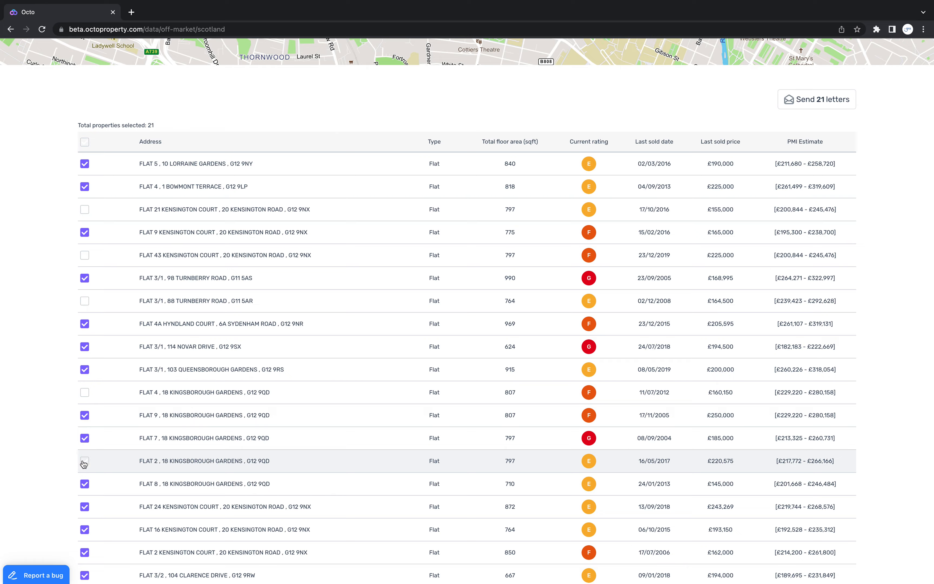
{"action": "left_click", "coordinate": [88, 529]}
{"action": "scroll", "coordinate": [115, 529], "scroll_direction": "down", "scroll_amount": 4}
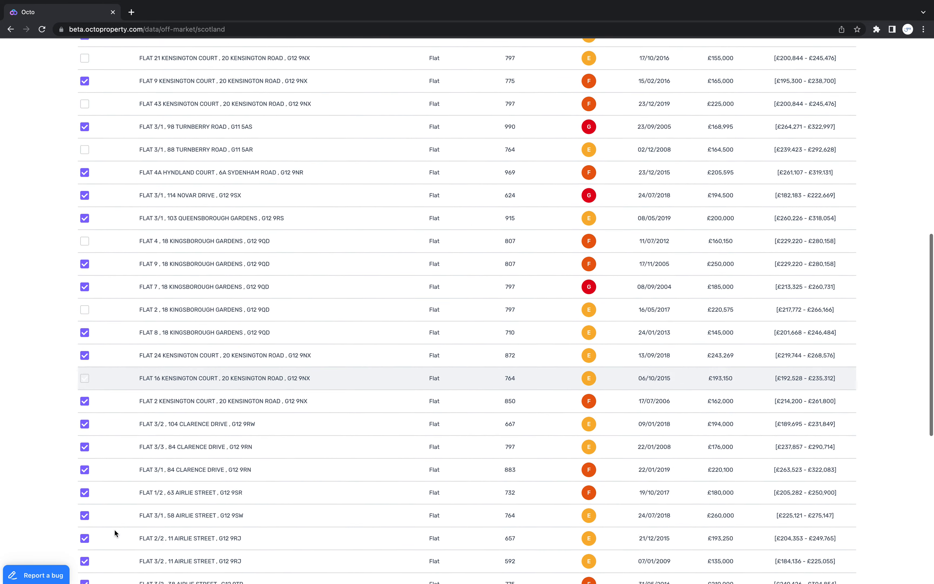
Start a letter campaign for the selected flats using the Property Market Intel standard residential outreach letter template
{"action": "scroll", "coordinate": [115, 530], "scroll_direction": "up", "scroll_amount": 10}
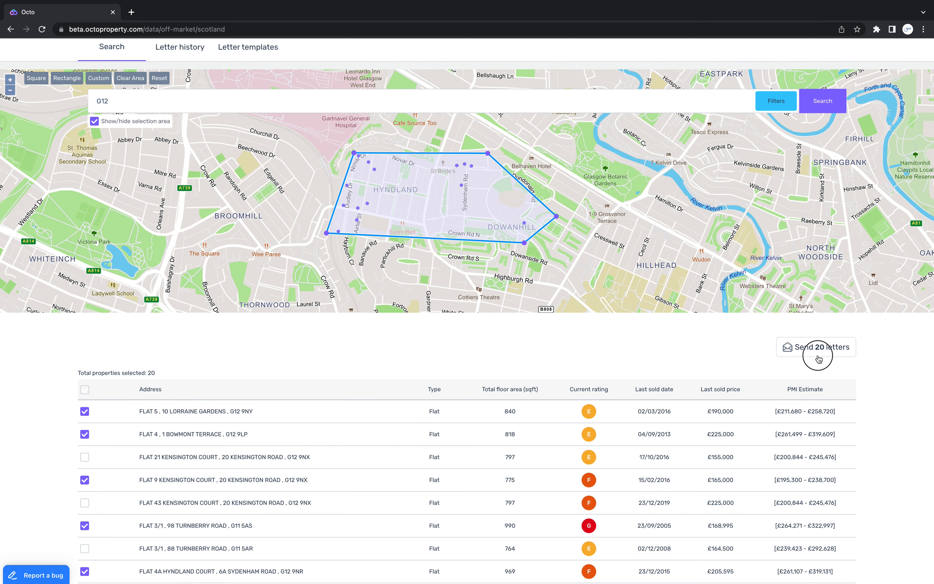
{"action": "left_click", "coordinate": [819, 358]}
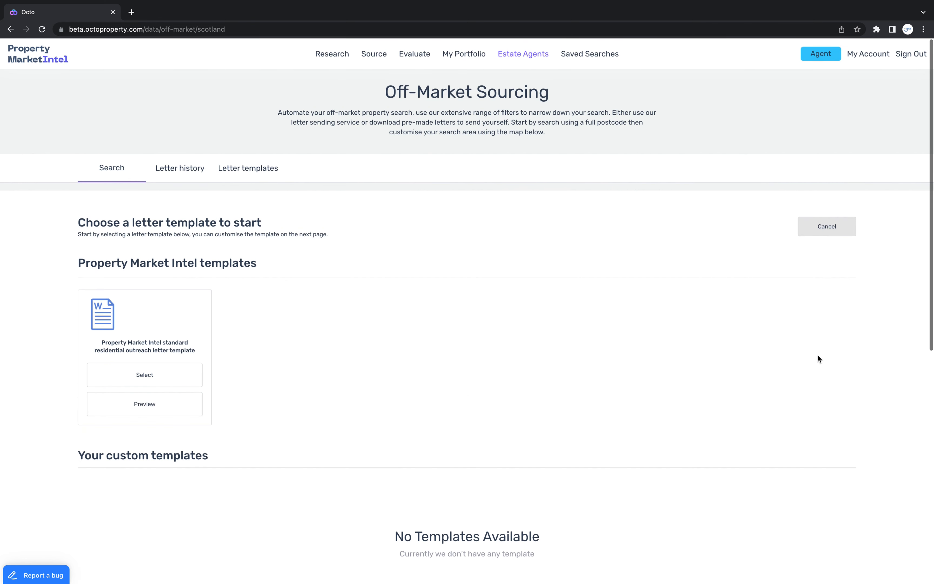
{"action": "scroll", "coordinate": [328, 327], "scroll_direction": "down", "scroll_amount": 1}
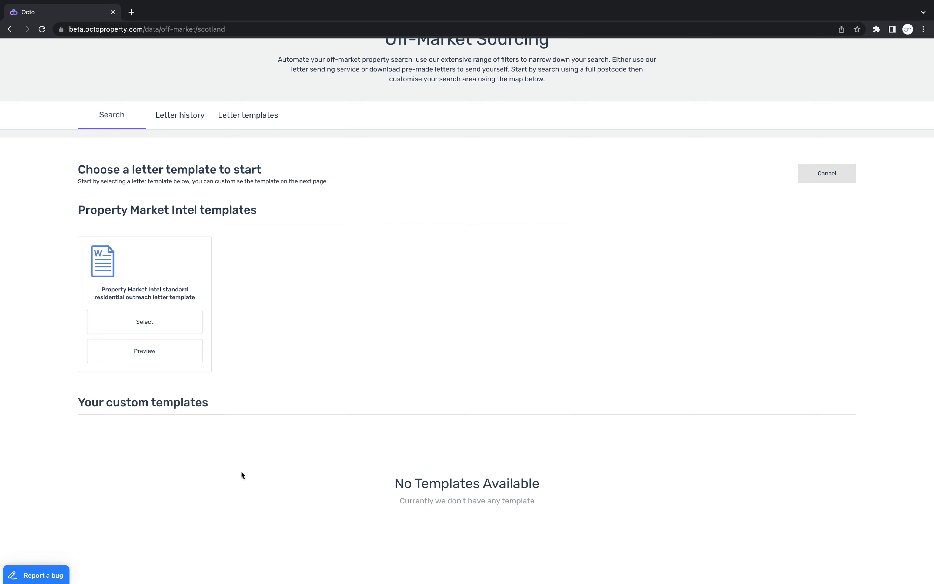
{"action": "left_click", "coordinate": [152, 329]}
Add the line "this is a sample letter to show how to use our off-market feature...." below the letter's contact paragraph
{"action": "scroll", "coordinate": [183, 430], "scroll_direction": "down", "scroll_amount": 3}
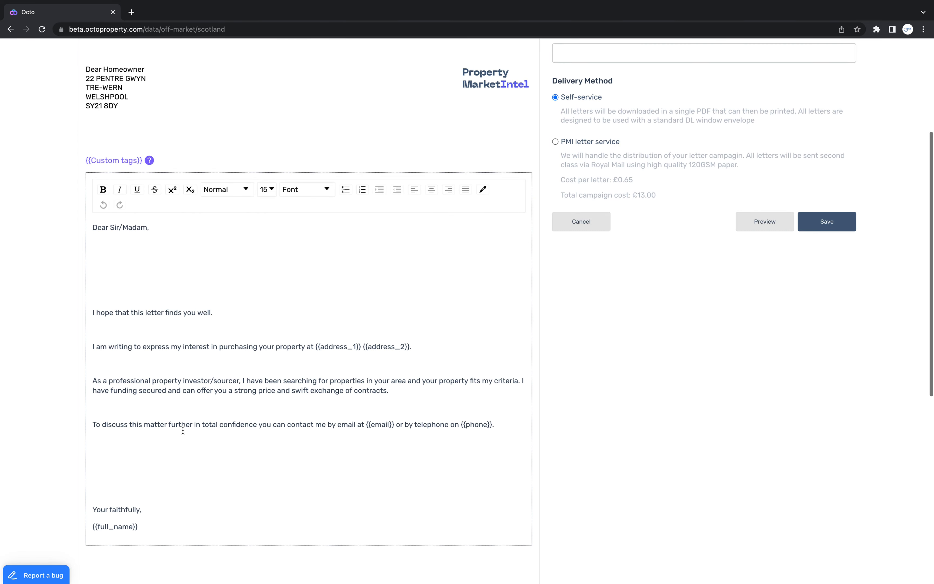
{"action": "left_click", "coordinate": [196, 450]}
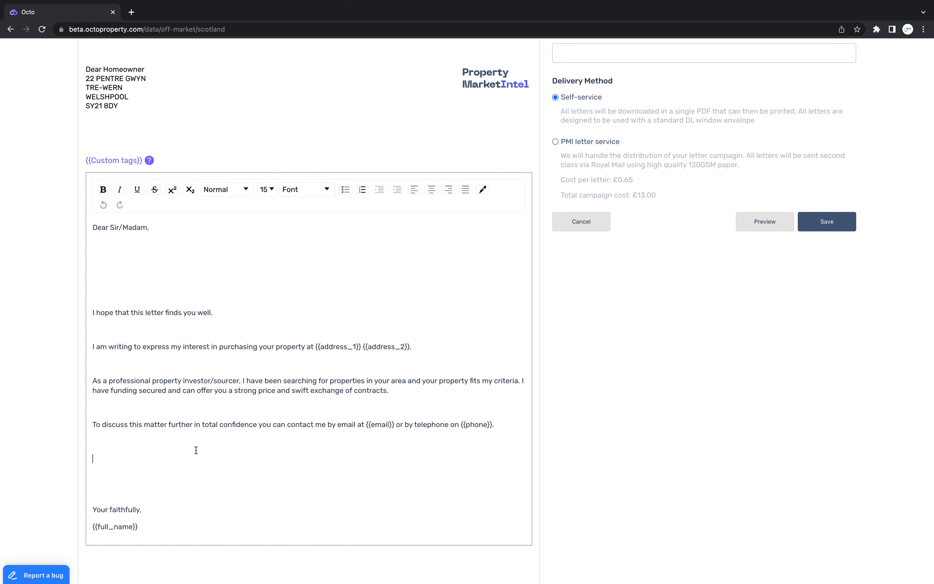
{"action": "type", "text": "this is a sample letter to show how to us"}
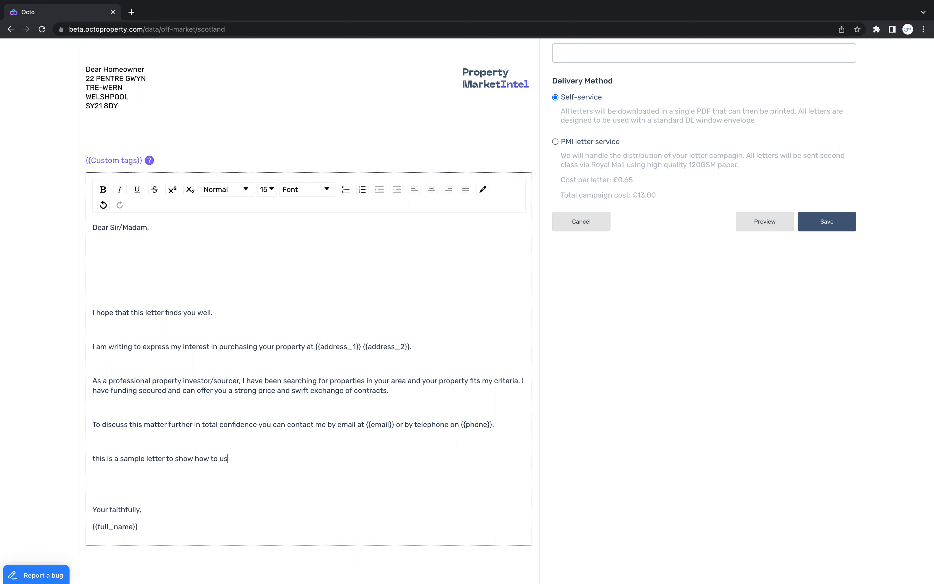
{"action": "type", "text": "e our off-market feature."}
Read the help on the custom tags available for the letter, and close it
{"action": "scroll", "coordinate": [113, 157], "scroll_direction": "up", "scroll_amount": 1}
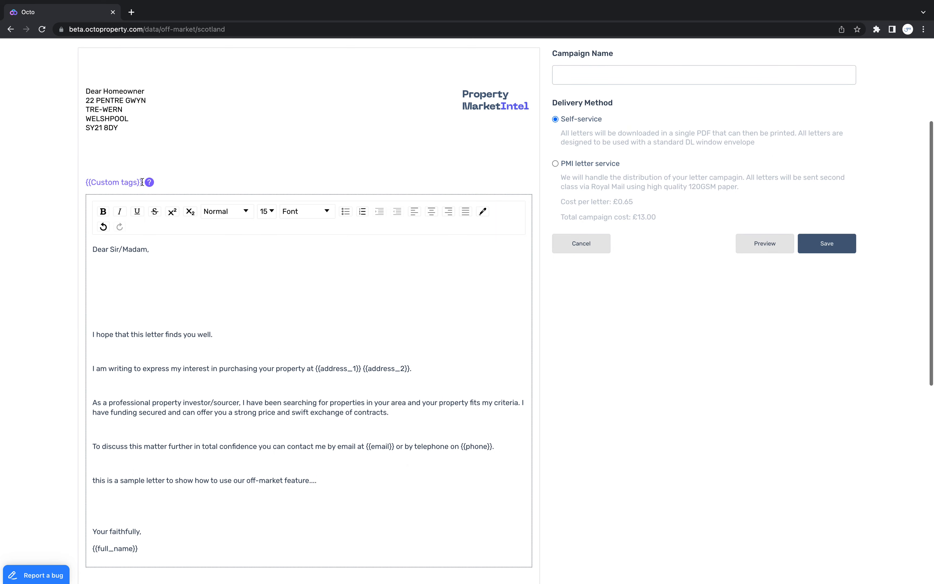
{"action": "left_click", "coordinate": [149, 182]}
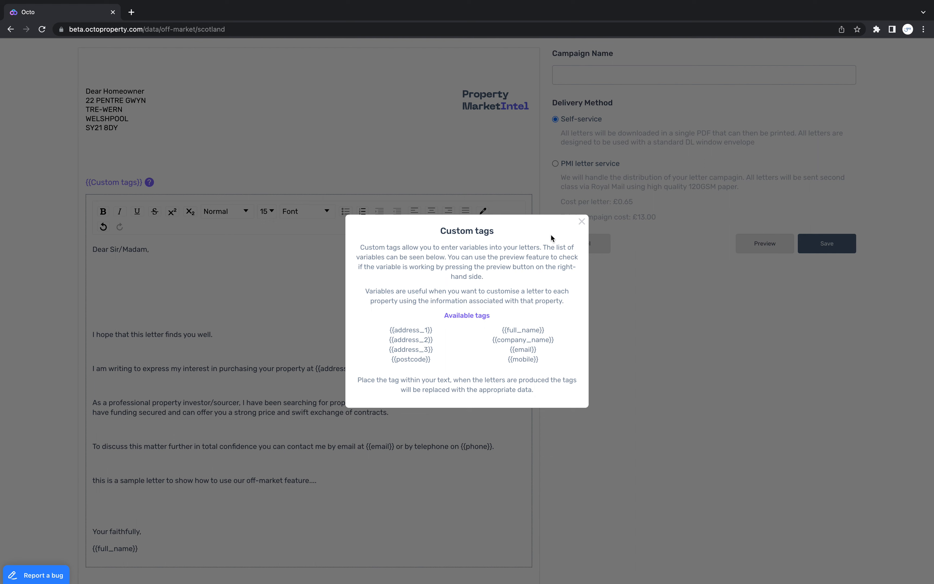
{"action": "left_click", "coordinate": [579, 224]}
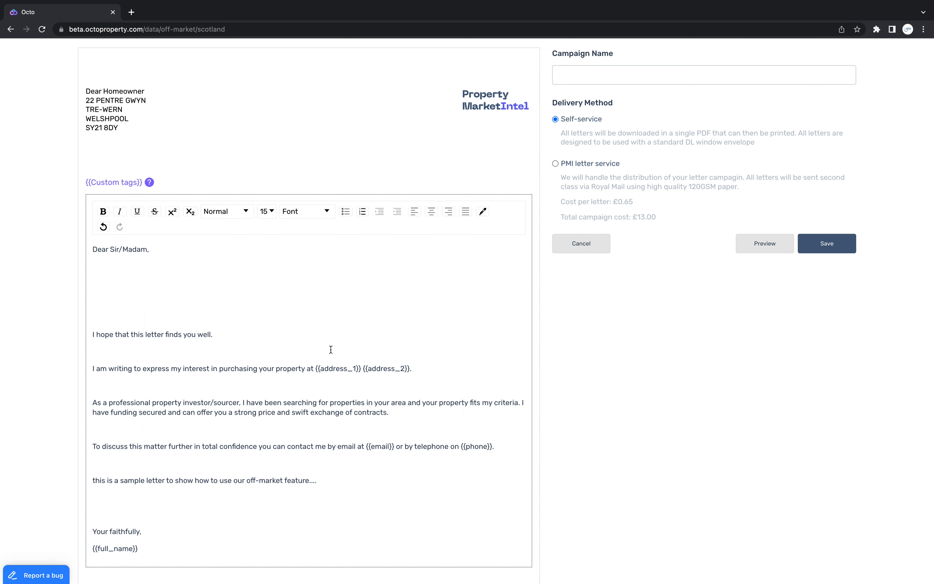
Check the letter's layout and text, and preview it with the custom tags filled in
{"action": "scroll", "coordinate": [331, 349], "scroll_direction": "up", "scroll_amount": 2}
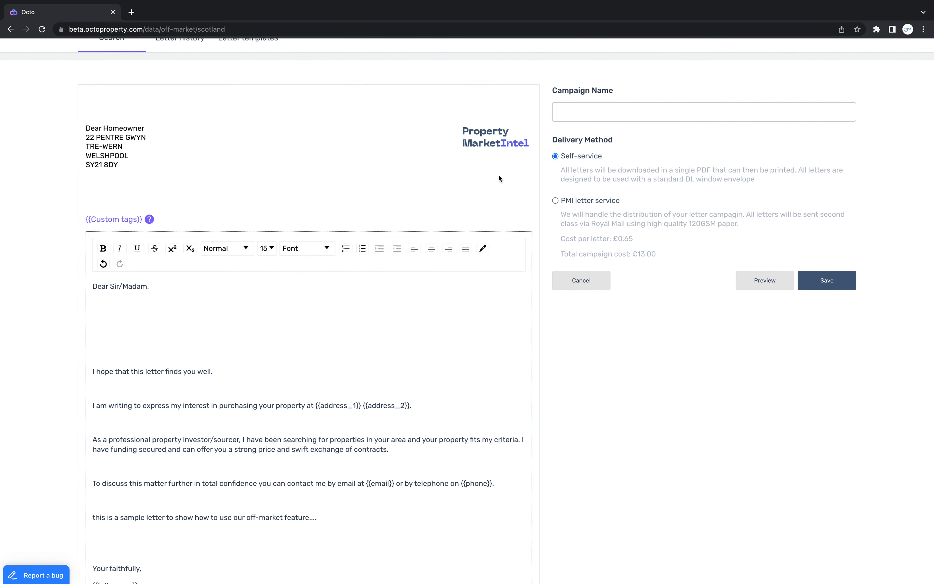
{"action": "scroll", "coordinate": [471, 185], "scroll_direction": "up", "scroll_amount": 4}
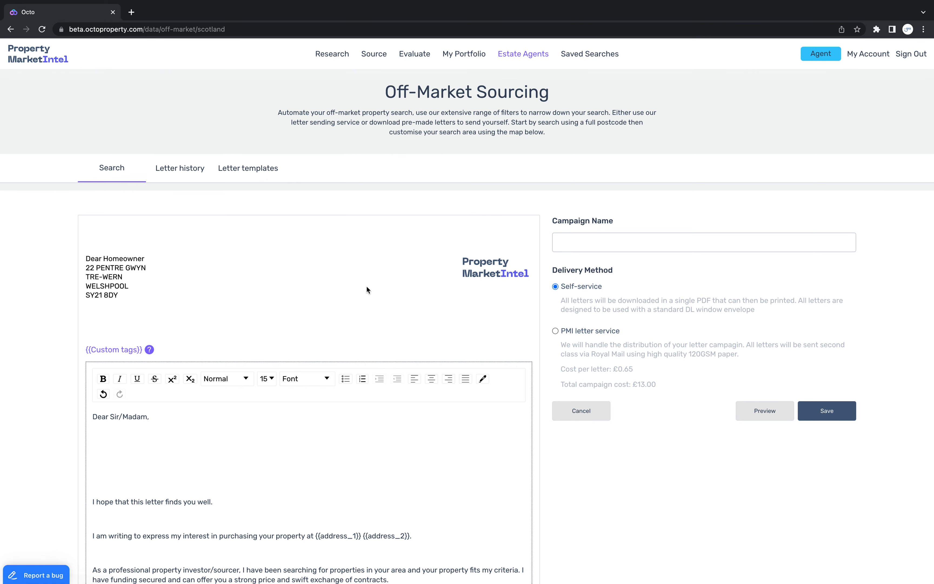
{"action": "scroll", "coordinate": [358, 306], "scroll_direction": "down", "scroll_amount": 4}
{"action": "scroll", "coordinate": [358, 305], "scroll_direction": "down", "scroll_amount": 4}
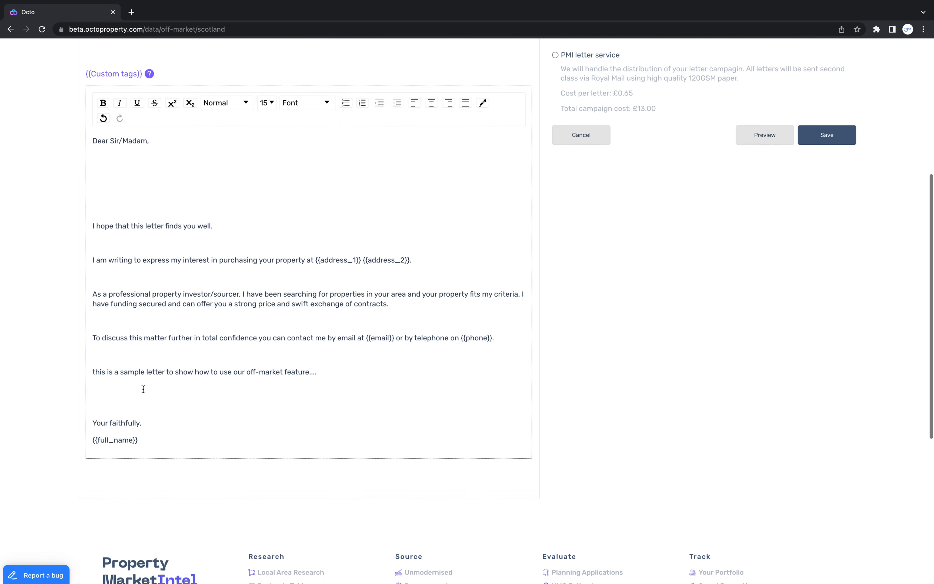
{"action": "scroll", "coordinate": [219, 256], "scroll_direction": "up", "scroll_amount": 3}
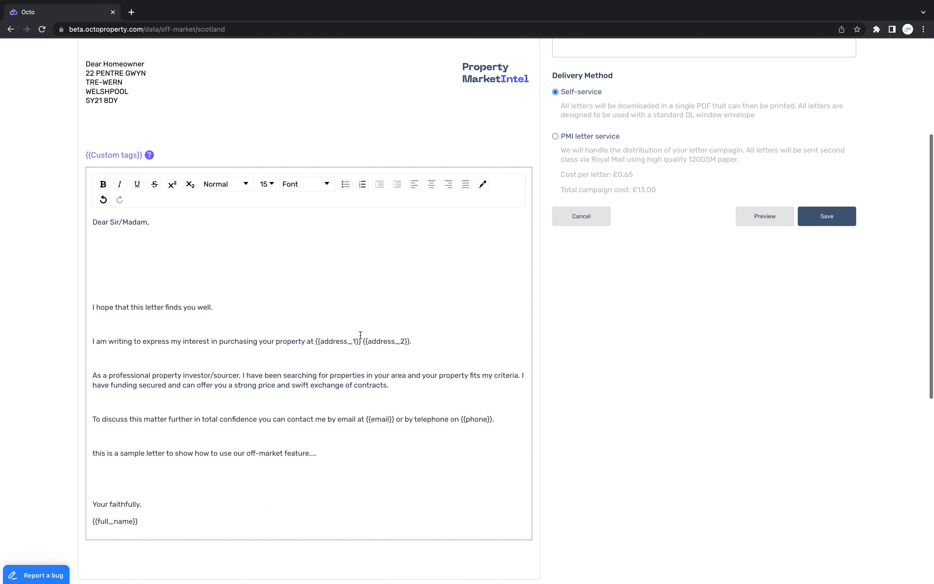
{"action": "left_click", "coordinate": [775, 265]}
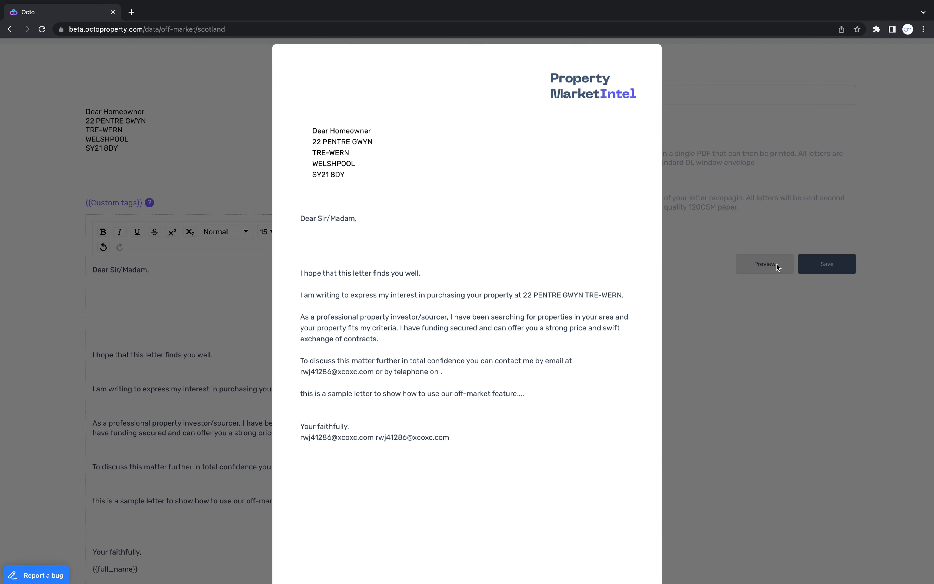
{"action": "left_click", "coordinate": [688, 326]}
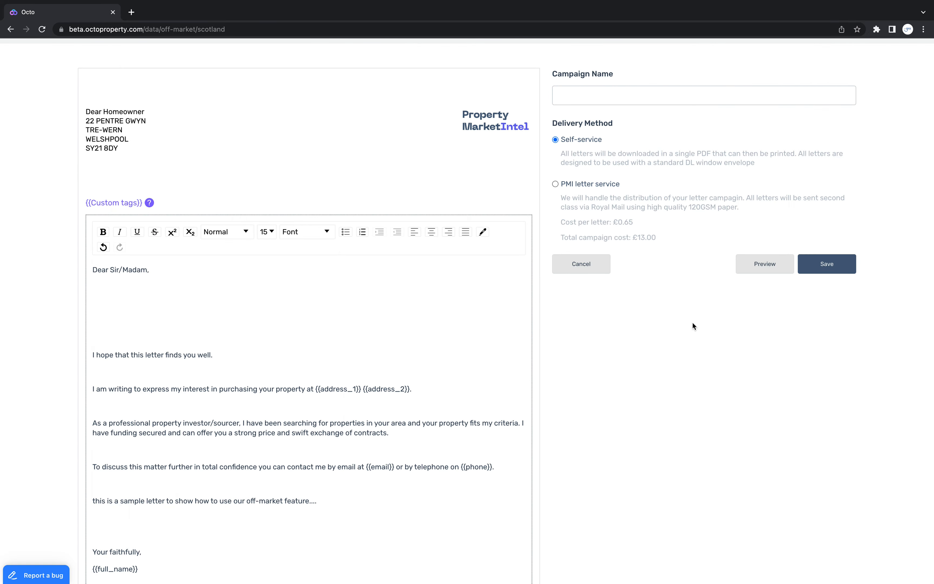
Choose PMI letter service as the campaign's delivery method
{"action": "scroll", "coordinate": [673, 323], "scroll_direction": "up", "scroll_amount": 1}
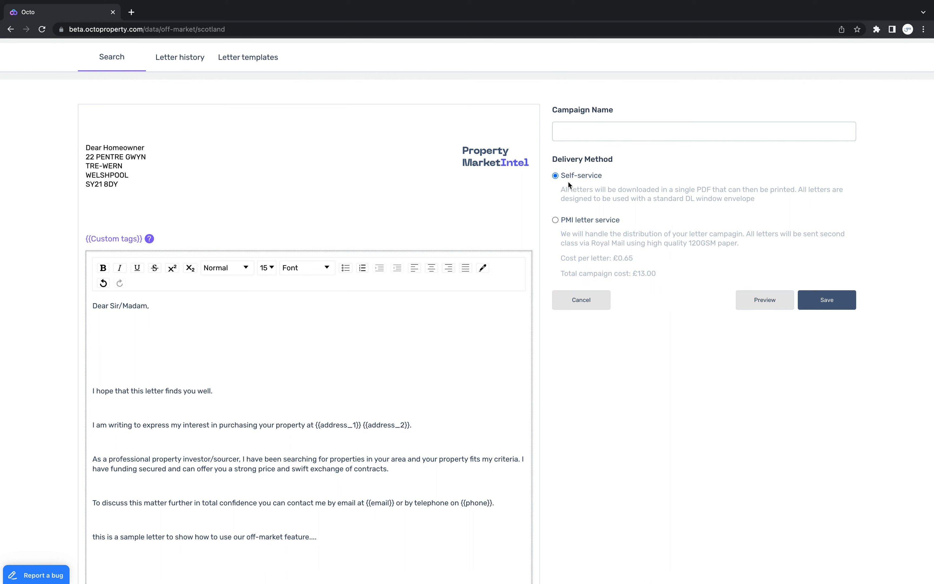
{"action": "left_click", "coordinate": [566, 222]}
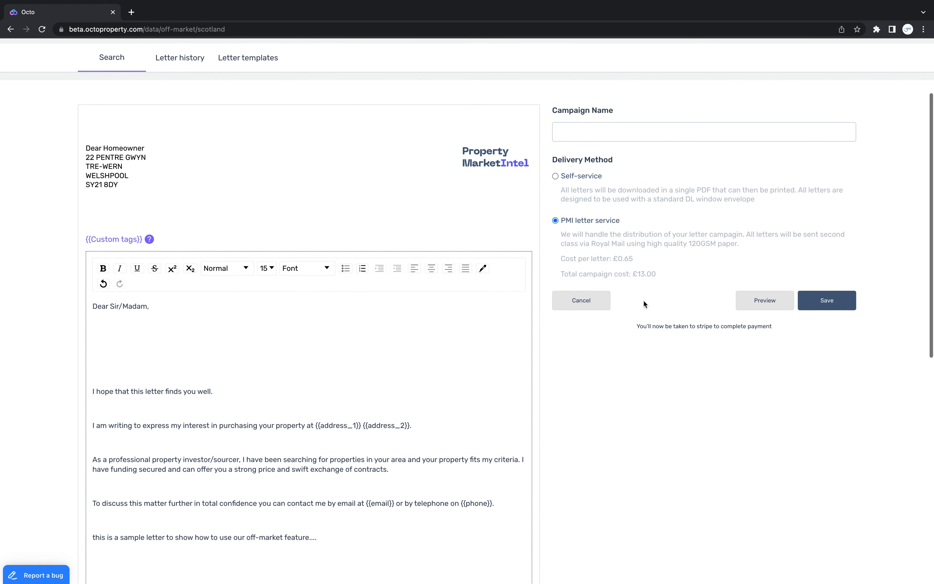
{"action": "scroll", "coordinate": [644, 301], "scroll_direction": "up", "scroll_amount": 1}
Name the letter campaign "G12 200-300k 2-4beds"
{"action": "left_click", "coordinate": [604, 176]}
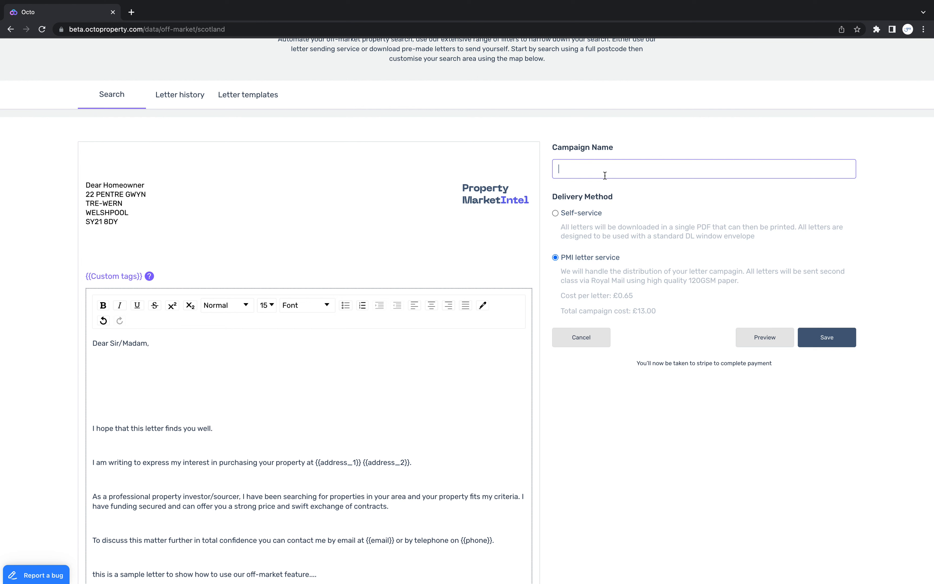
{"action": "type", "text": "G12 200-300k 2-4beds"}
{"action": "left_click", "coordinate": [573, 170]}
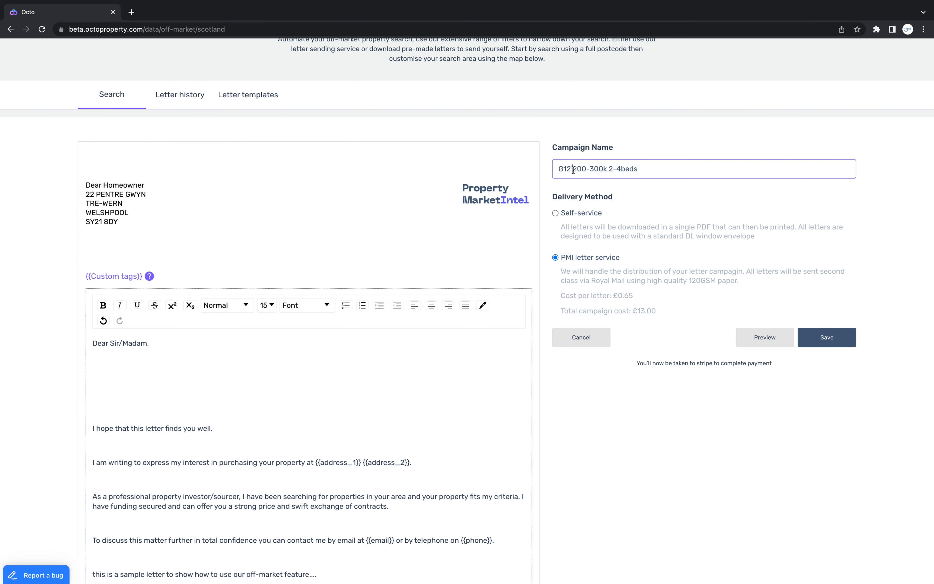